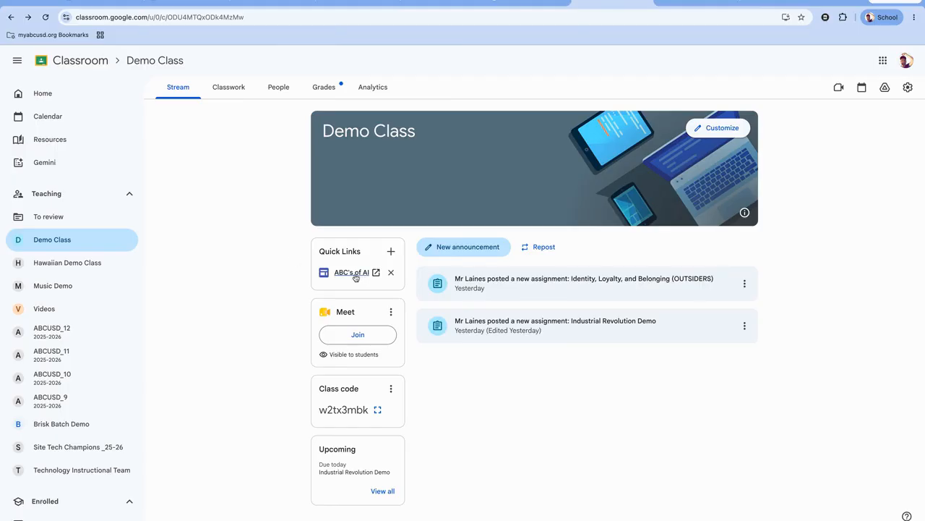
Open the ABC's of AI quick link, look through the Student AI Guide site's resources, and return to the Demo Class stream
left_click(351, 272)
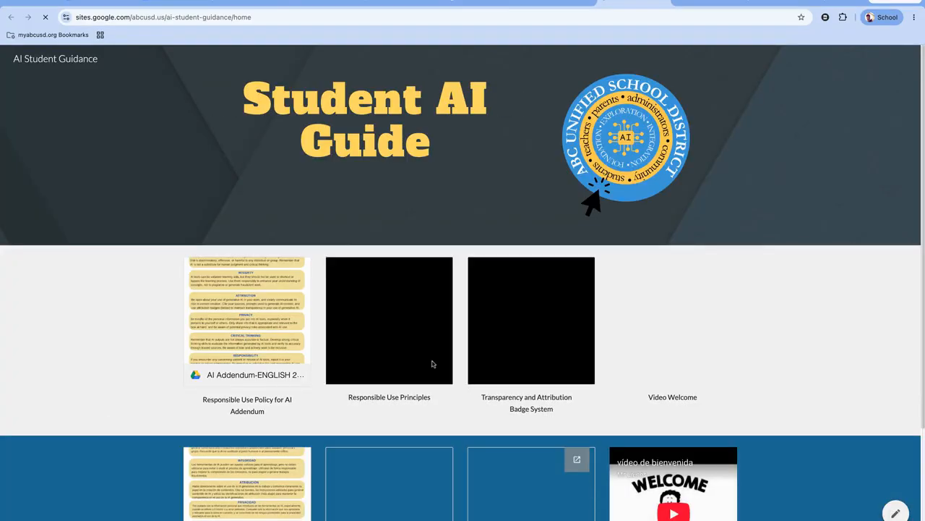
scroll(426, 359, "down", 3)
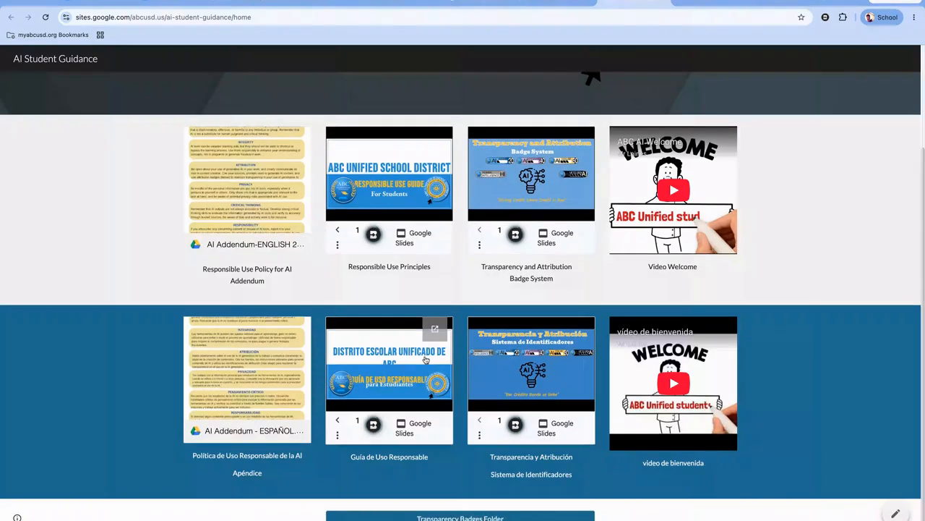
scroll(426, 359, "up", 3)
scroll(426, 359, "down", 2)
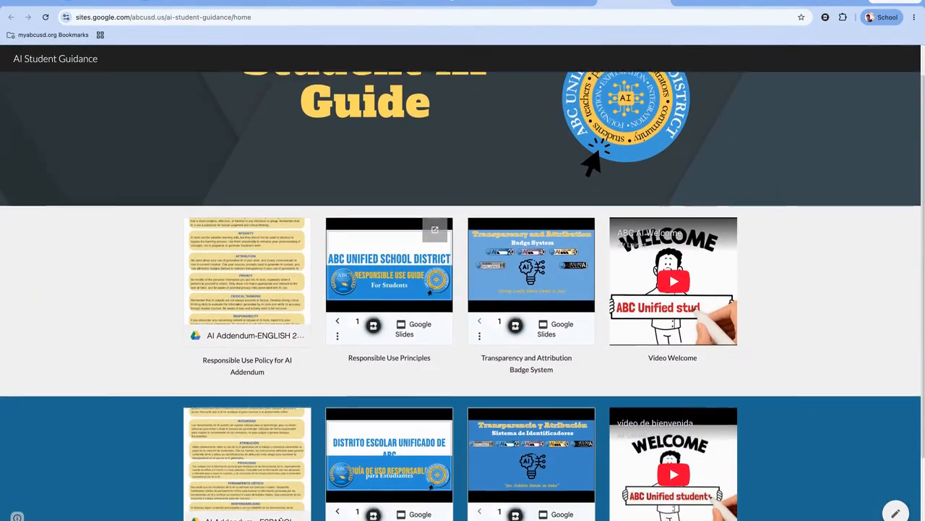
scroll(463, 282, "up", 1)
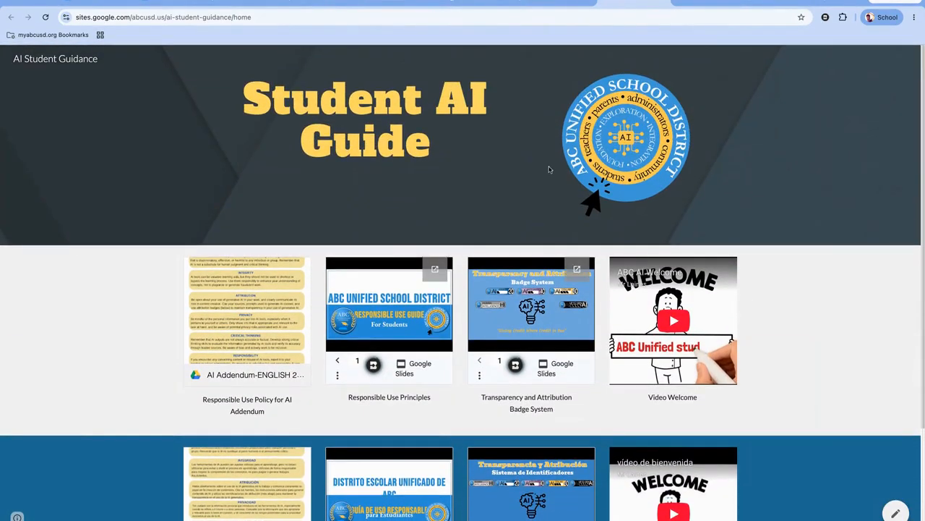
left_click(547, 2)
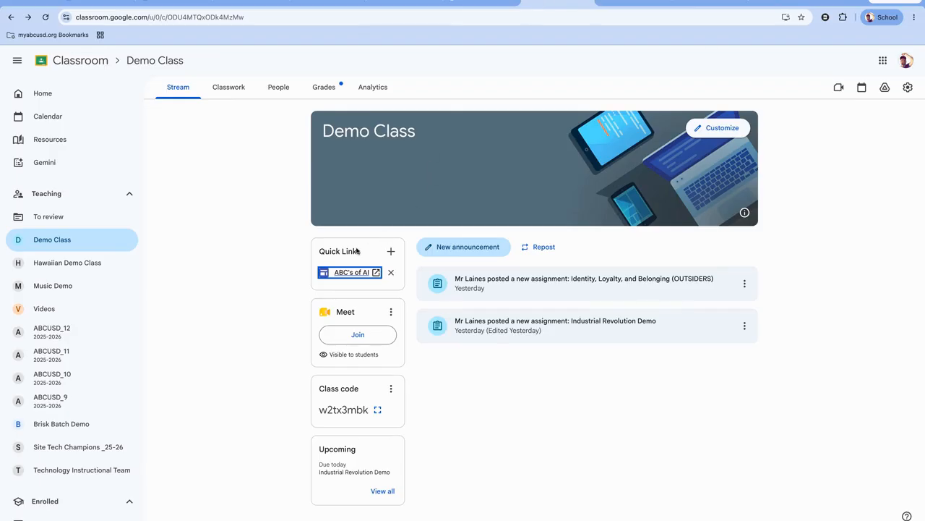
Open the form for adding a quick link to the class stream and cancel it
left_click(390, 252)
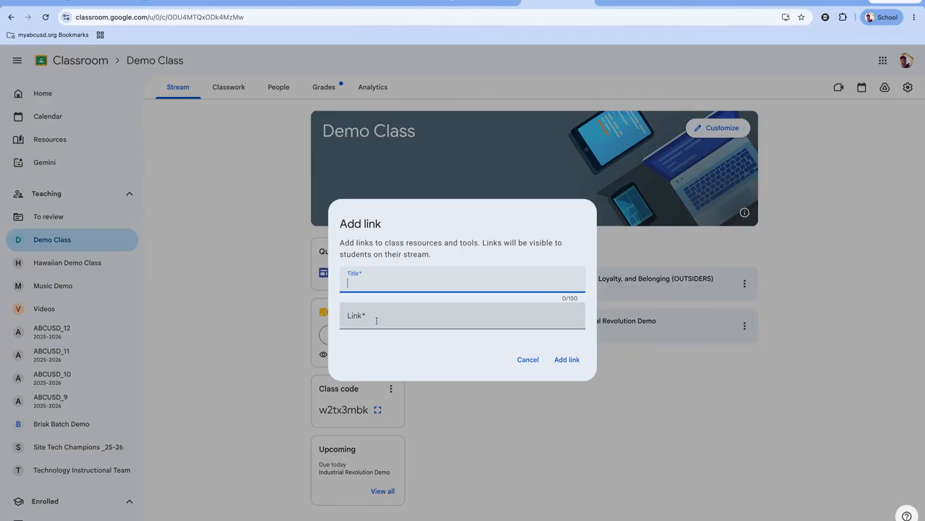
left_click(527, 359)
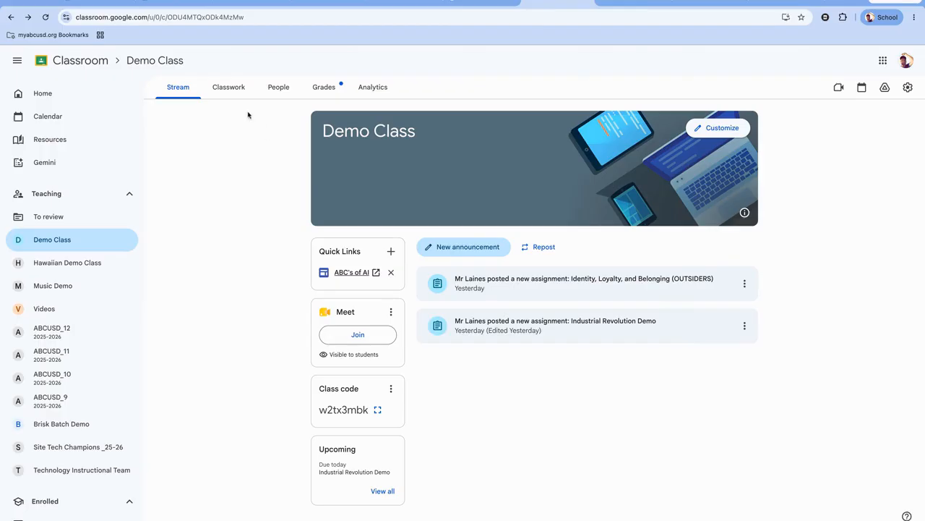
Create a new assignment in Demo Class's classwork with the title "American Revolution"
left_click(227, 87)
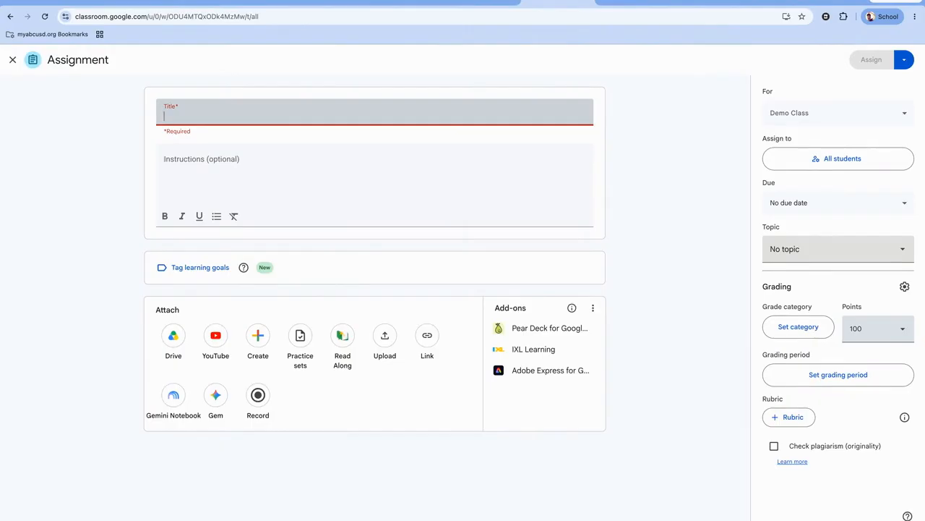
type("Assi")
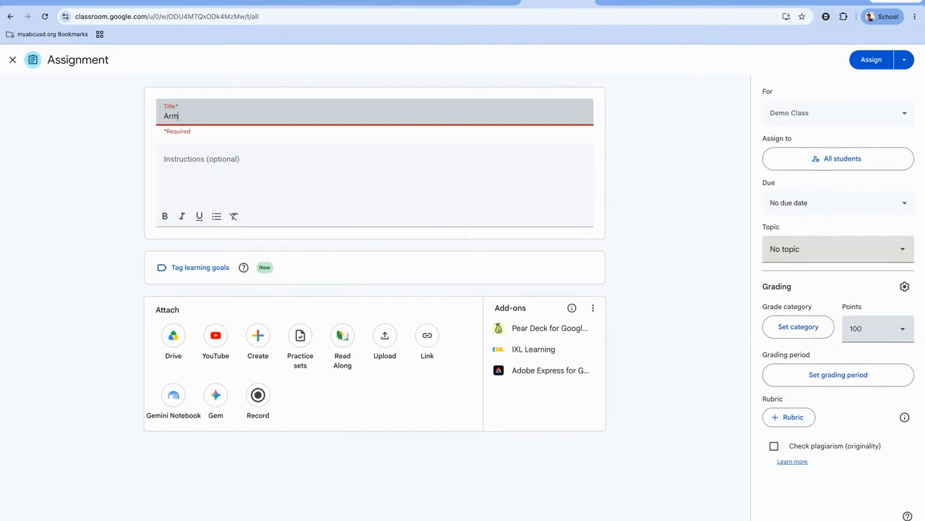
key("BackSpace")
key("BackSpace")
key("BackSpace")
type("merican REvo")
key("BackSpace")
key("BackSpace")
key("BackSpace")
type("ebo")
key("BackSpace")
key("BackSpace")
type("volution")
Enter the instructions "Answer in question in paragraph form" and the bullet "Why did some colonists remain Loyal to Great Britain while others became Patriots?"
left_click(201, 160)
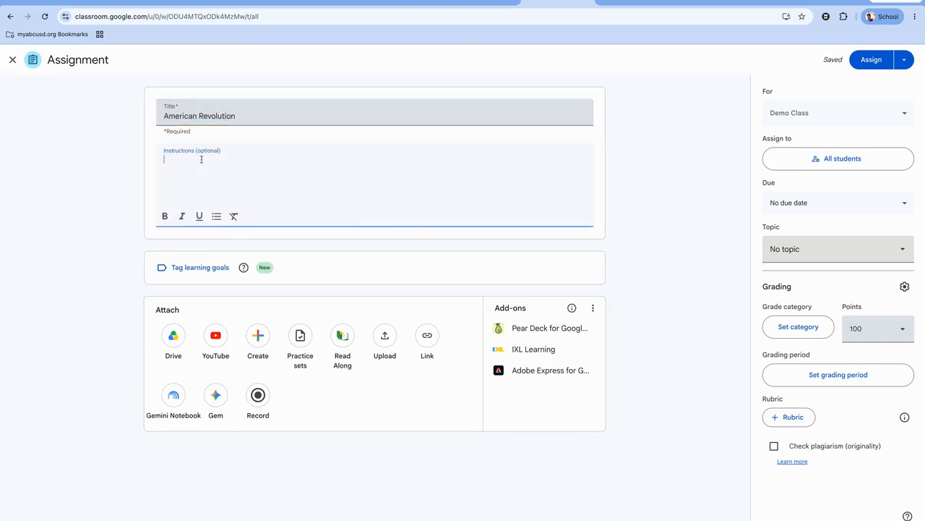
type("Answer in question in a p")
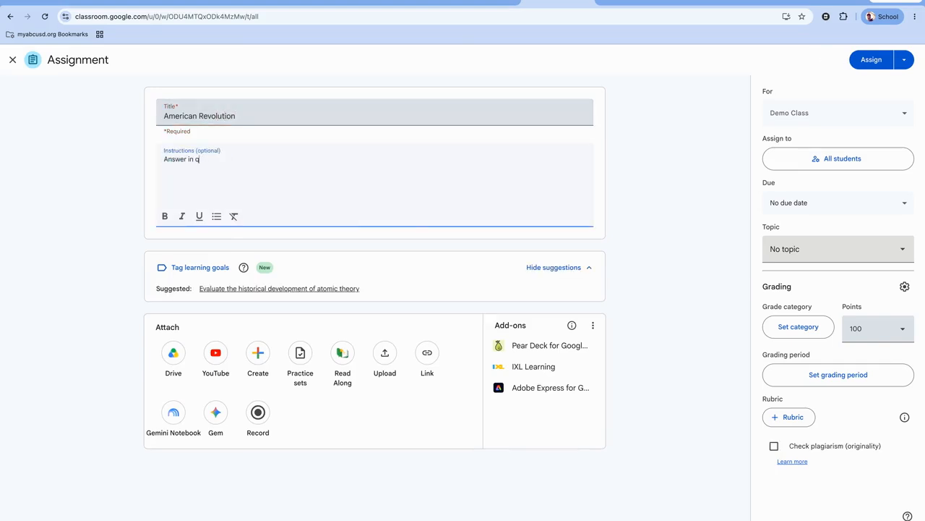
key("BackSpace")
key("BackSpace")
key("BackSpace")
type("para")
type("r")
key("BackSpace")
type("graph form")
type("Why did some colonists remain Loyal to Great Britain while others became Patriots?")
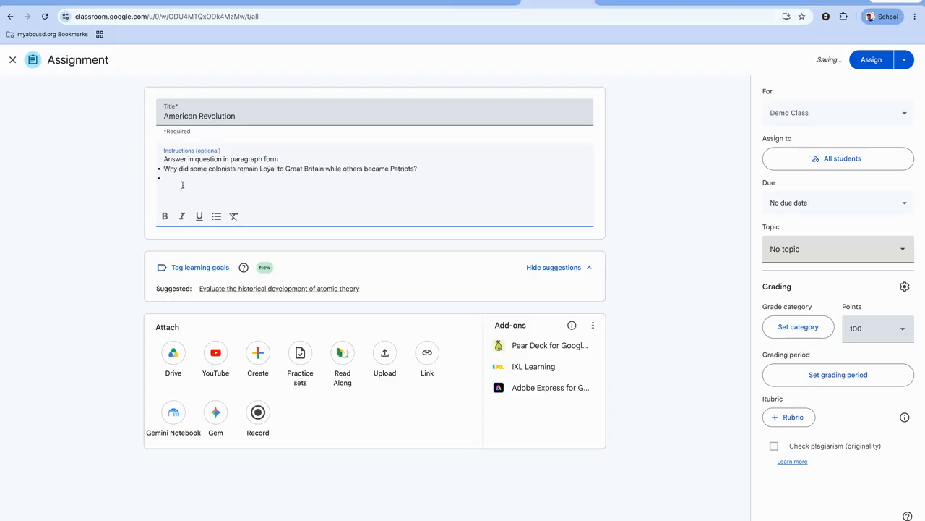
key("BackSpace")
Start generating a new rubric for the assignment with grade level 5 and 4 performance levels
left_click(786, 419)
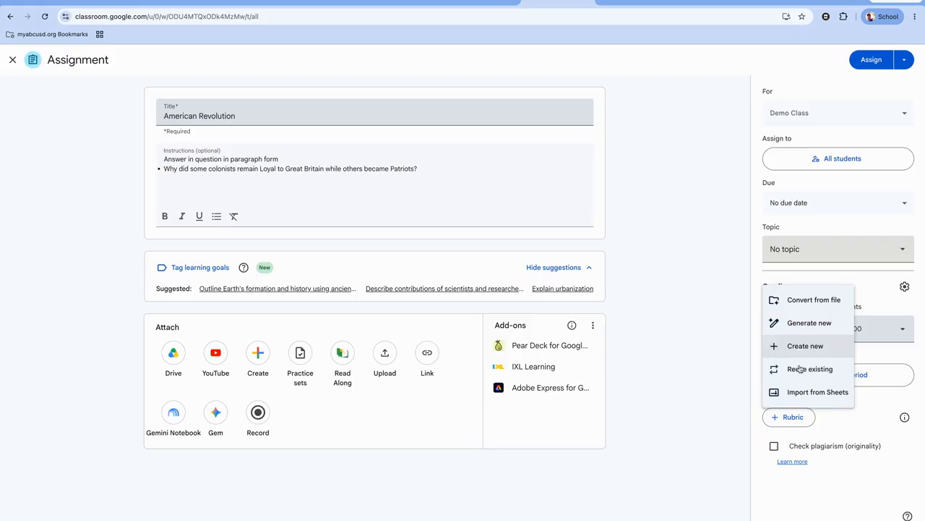
left_click(799, 329)
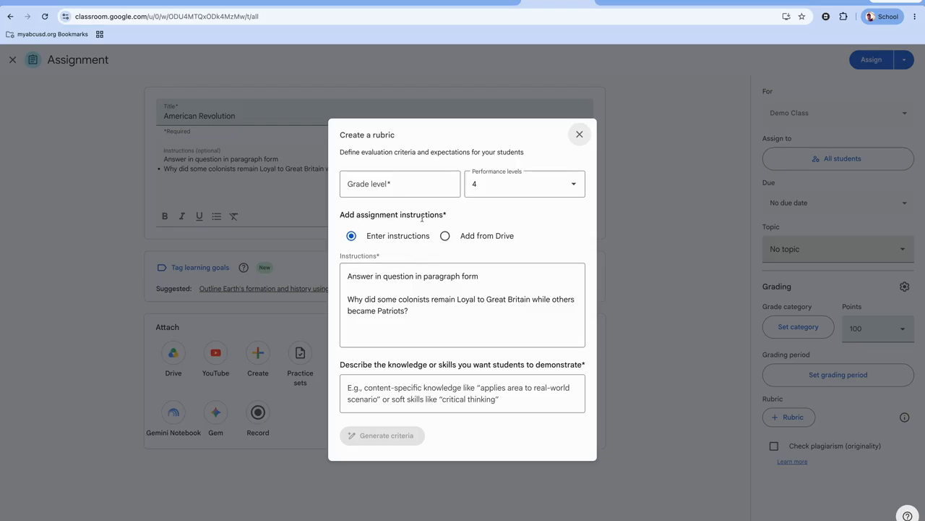
left_click(413, 187)
type("5")
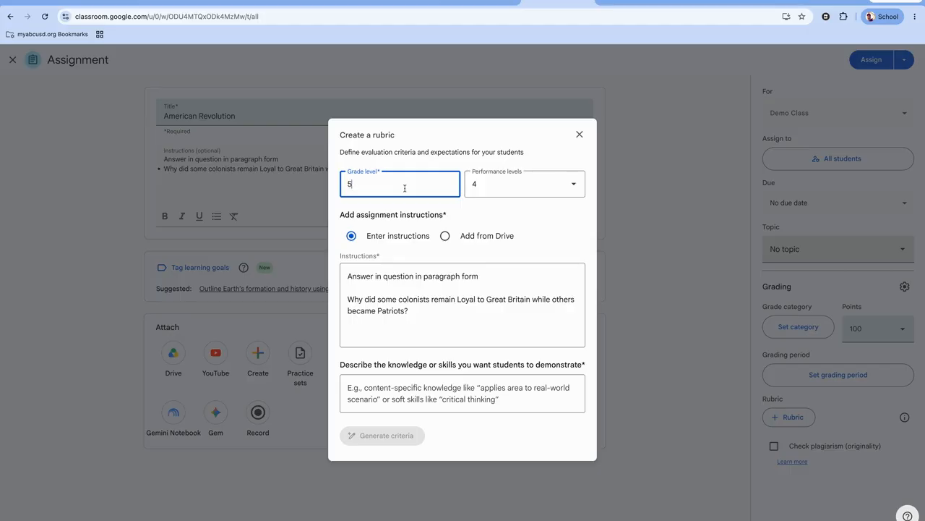
left_click(572, 188)
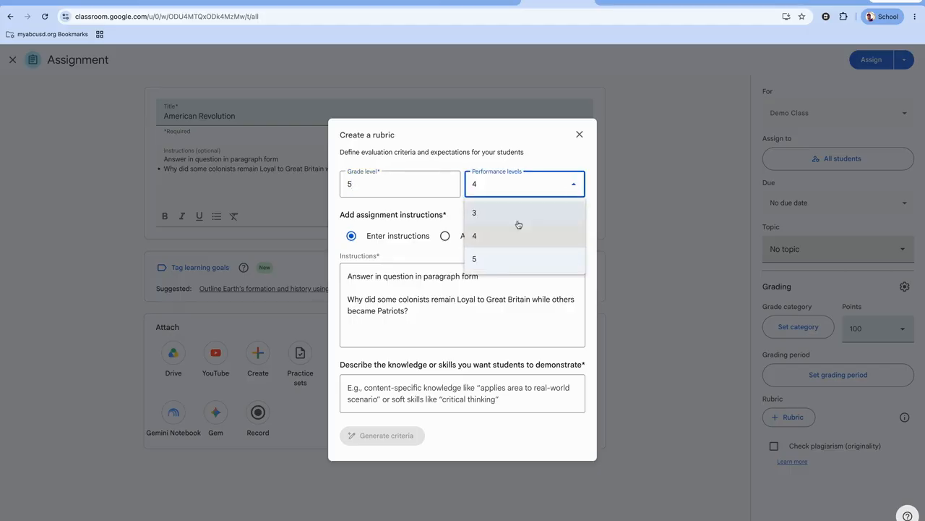
left_click(494, 241)
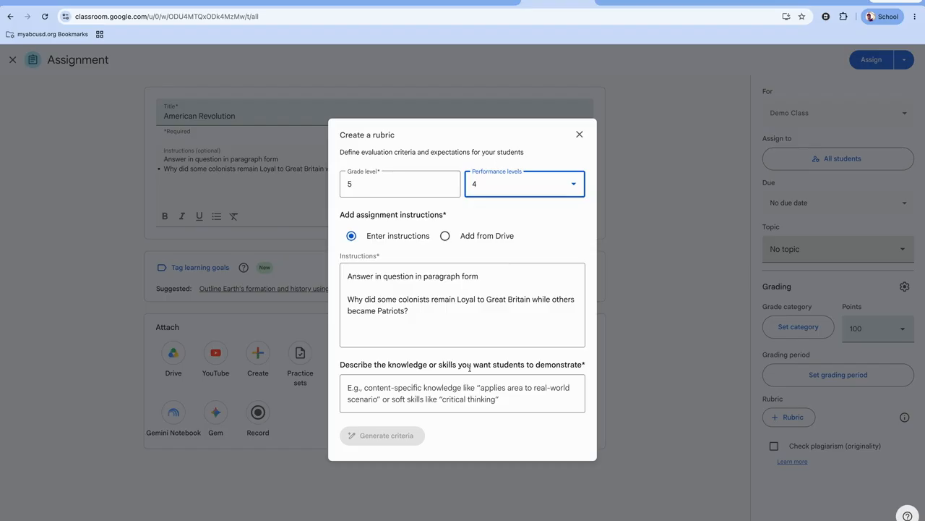
Describe the skills students should demonstrate as "Thesis statement. 3 support sentences. Conclusion." and generate the rubric criteria
left_click(450, 397)
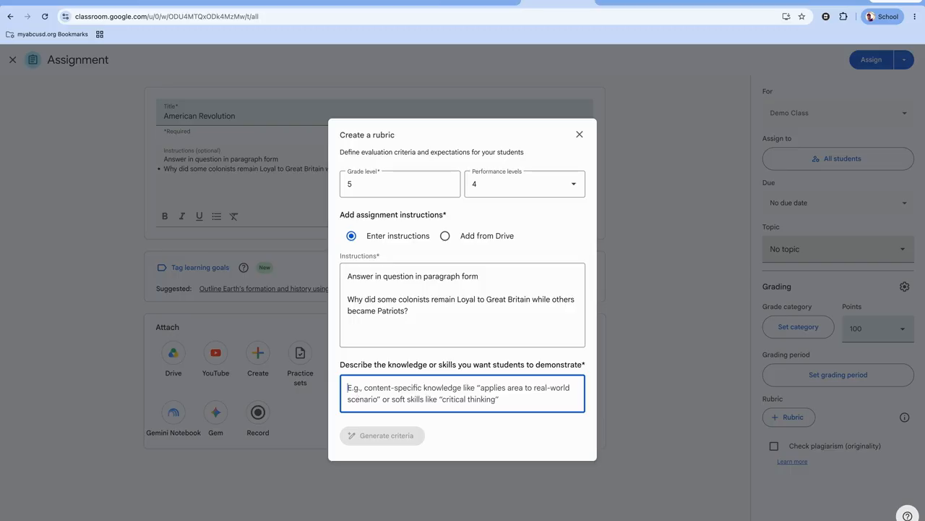
type("Thesis ")
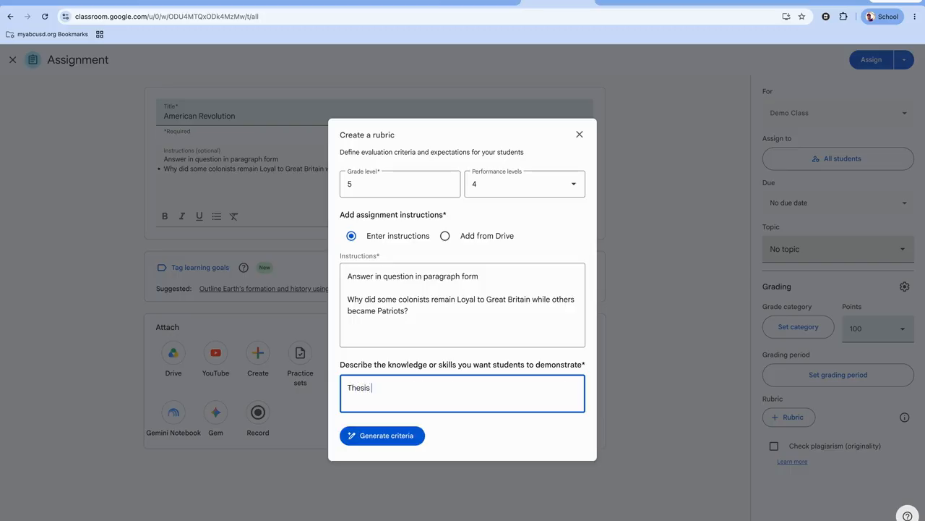
type("stateme")
type("t")
type("nt. 3 sup")
type("port se")
type("l")
key("BackSpace")
key("BackSpace")
type("sente")
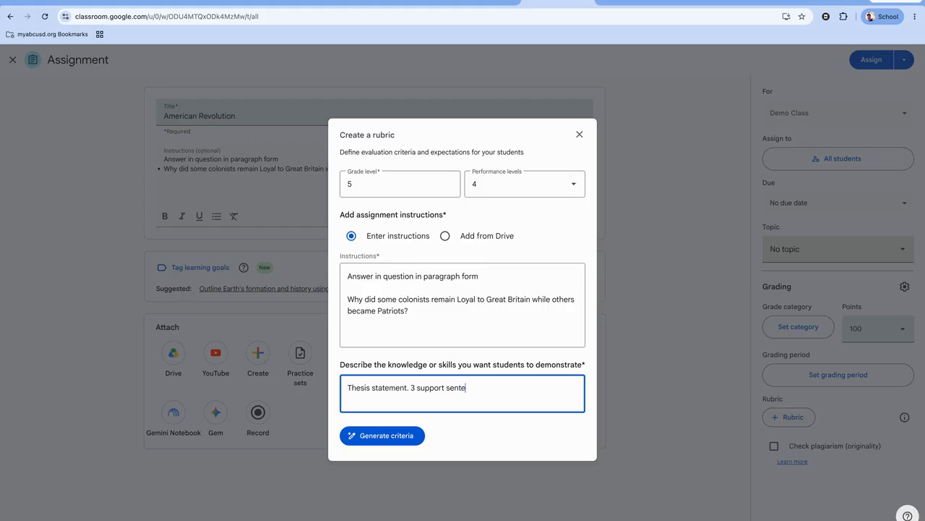
type("nces. Conflu")
key("BackSpace")
key("BackSpace")
key("BackSpace")
type("clusion.")
left_click(376, 437)
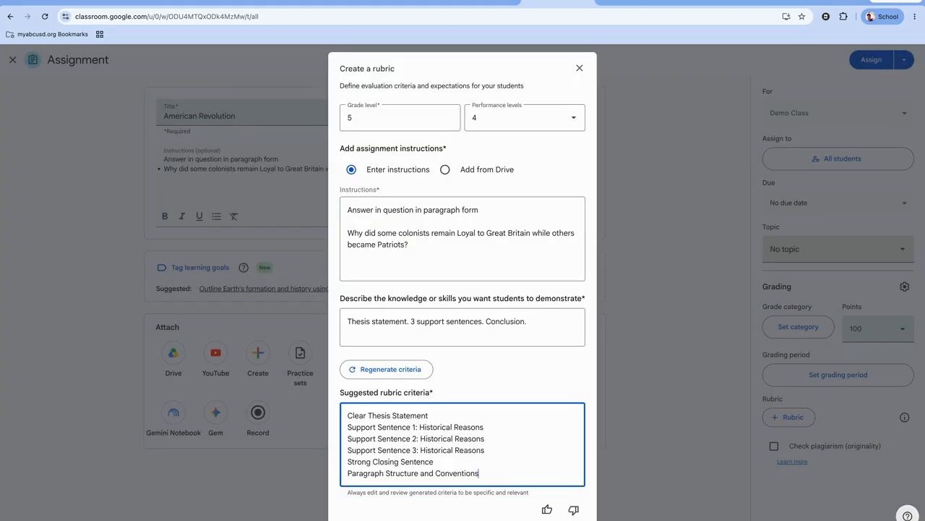
Review the suggested rubric criteria and generate the rubric from them
scroll(394, 402, "down", 1)
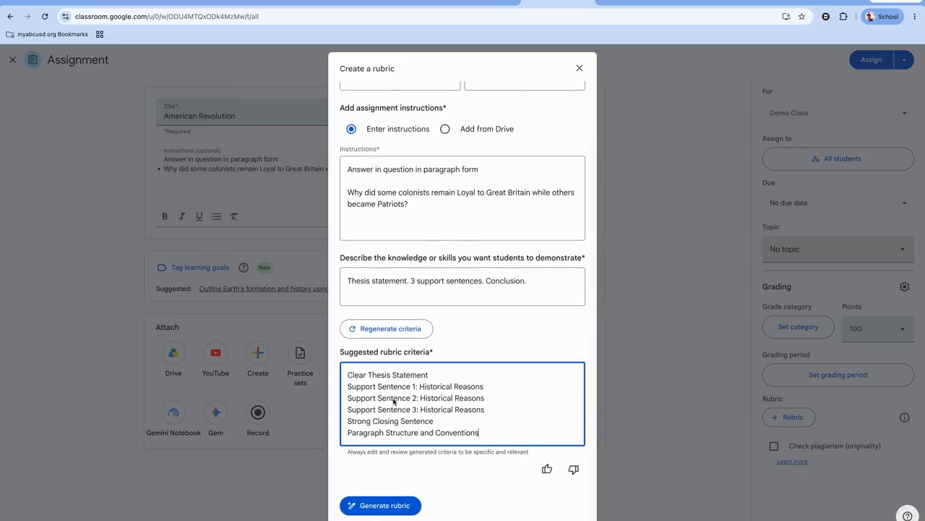
scroll(394, 402, "up", 1)
scroll(394, 402, "down", 1)
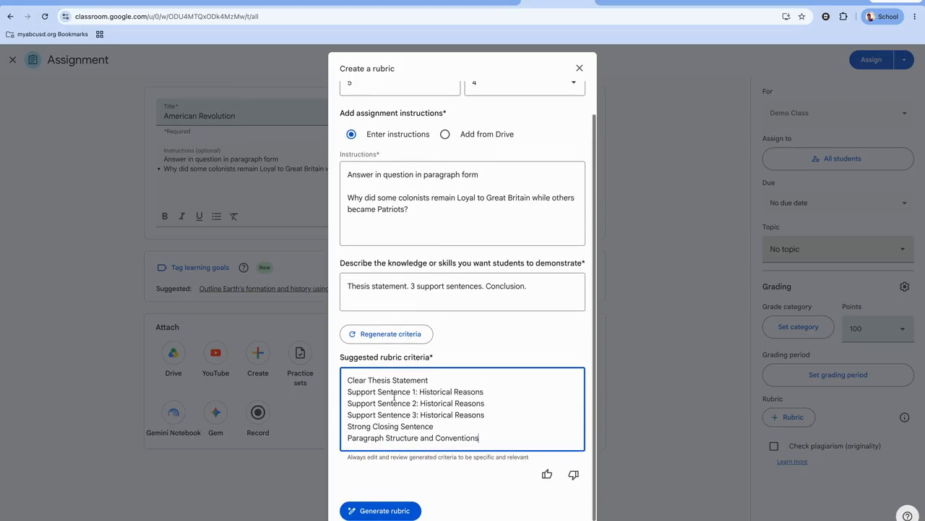
scroll(427, 272, "up", 1)
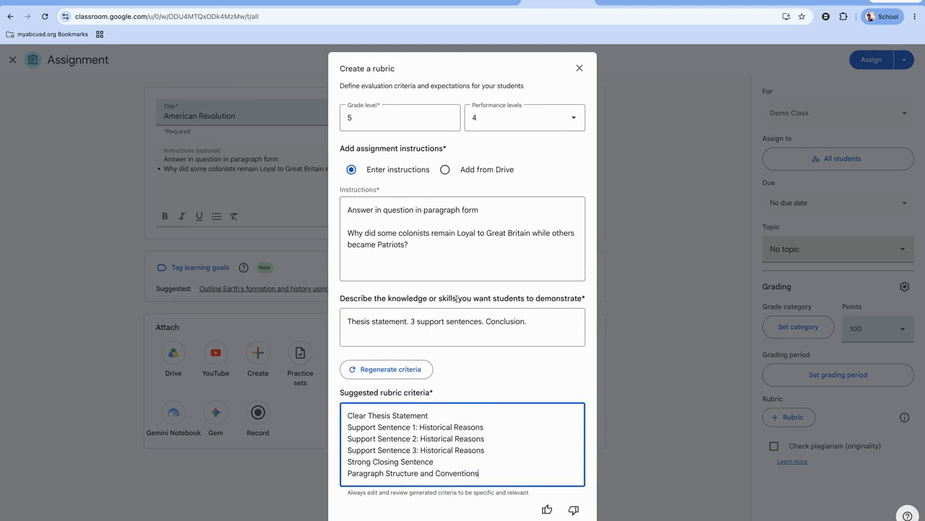
scroll(457, 298, "down", 1)
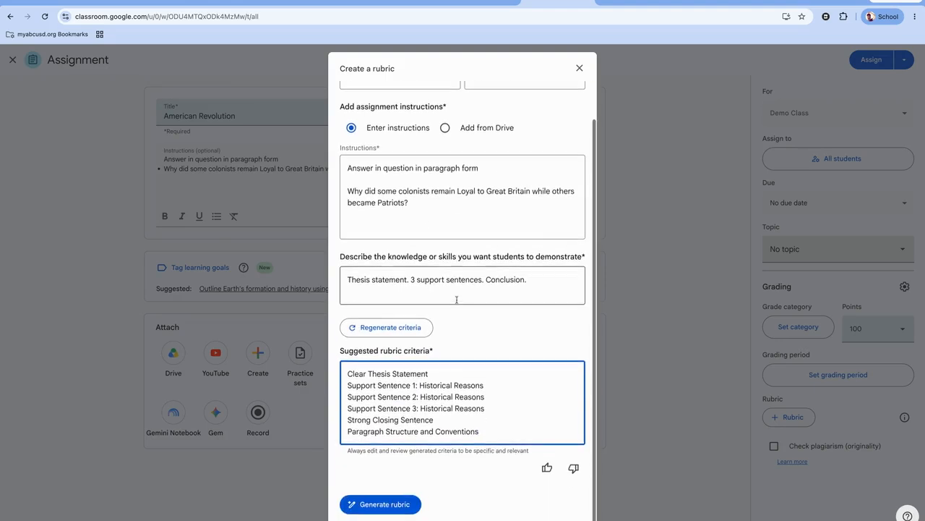
left_click(370, 509)
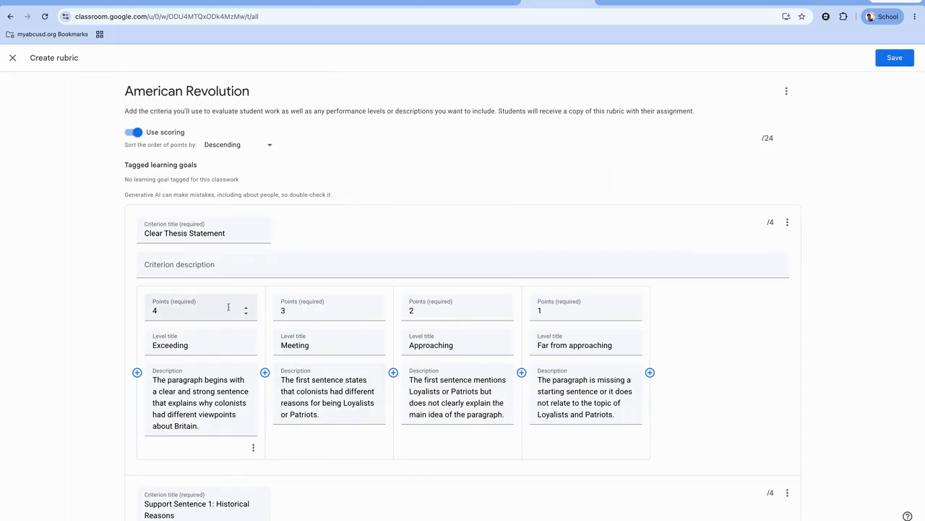
Examine the performance levels of the Clear Thesis Statement criterion and place the cursor in its Approaching description
scroll(220, 295, "down", 1)
scroll(217, 291, "down", 2)
scroll(217, 291, "up", 2)
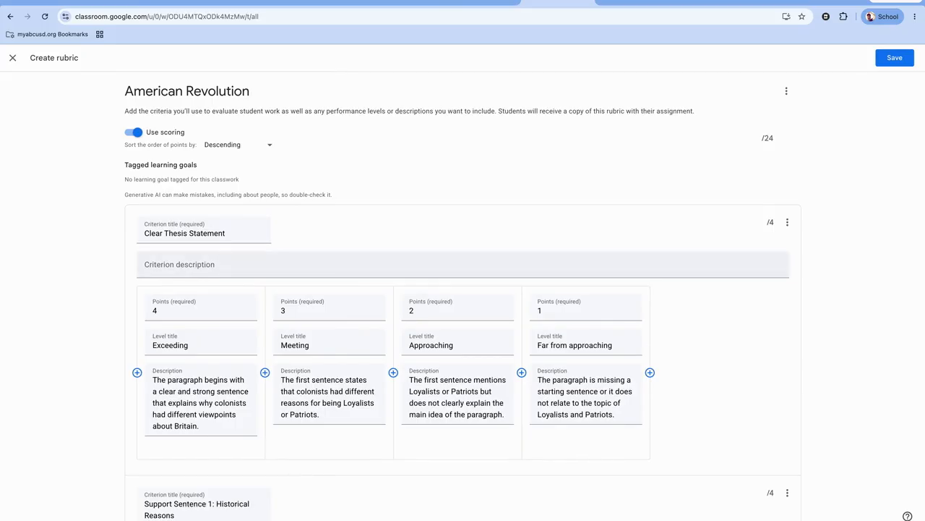
scroll(634, 387, "down", 1)
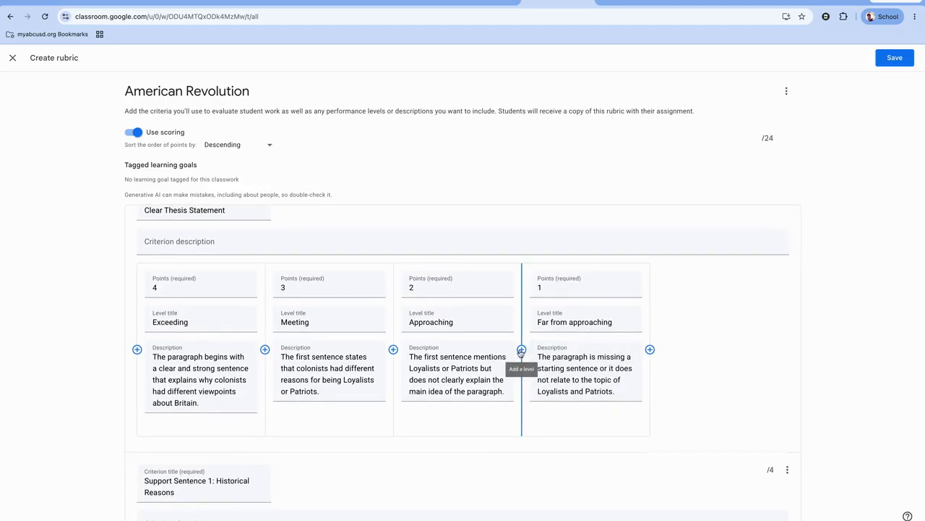
left_click(475, 368)
triple_click(475, 368)
left_click(474, 368, "shift")
left_click(473, 368)
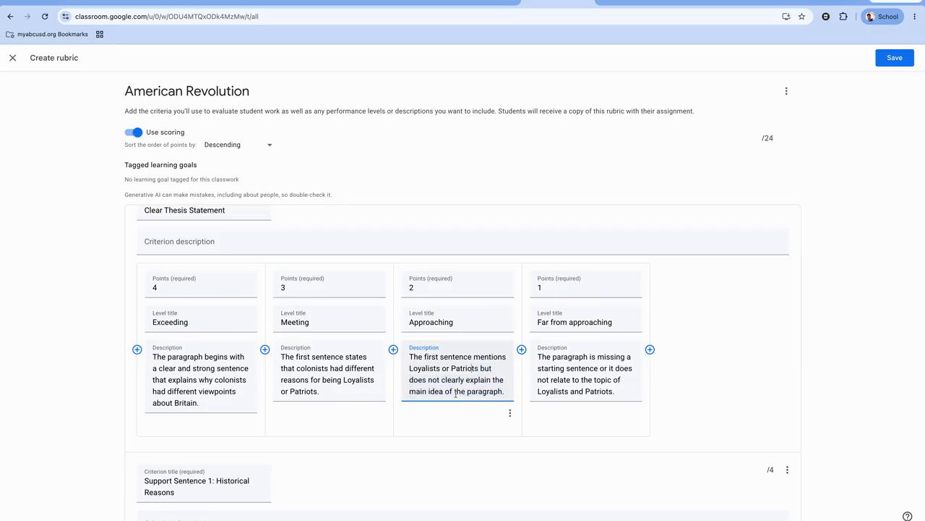
Look through the remaining rubric criteria, from Support Sentence 1 to Paragraph Structure and Conventions
scroll(456, 394, "down", 1)
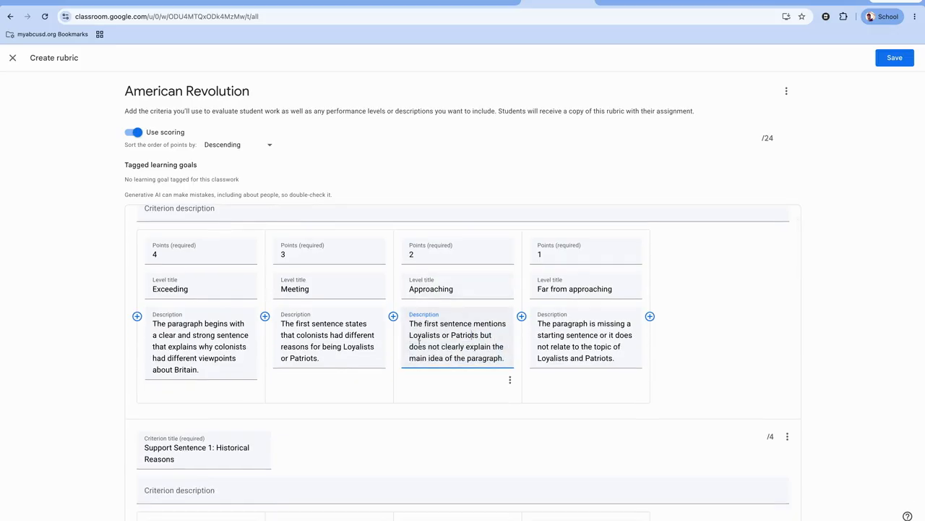
scroll(420, 340, "down", 5)
scroll(416, 364, "up", 5)
scroll(474, 336, "up", 2)
scroll(473, 336, "down", 5)
scroll(473, 336, "down", 10)
scroll(463, 362, "down", 8)
scroll(463, 361, "down", 6)
scroll(462, 362, "down", 7)
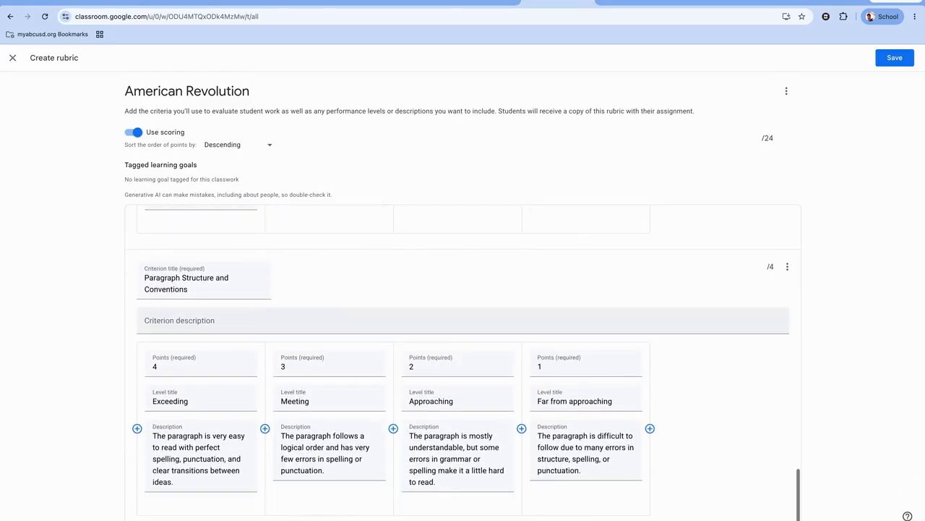
scroll(458, 362, "down", 1)
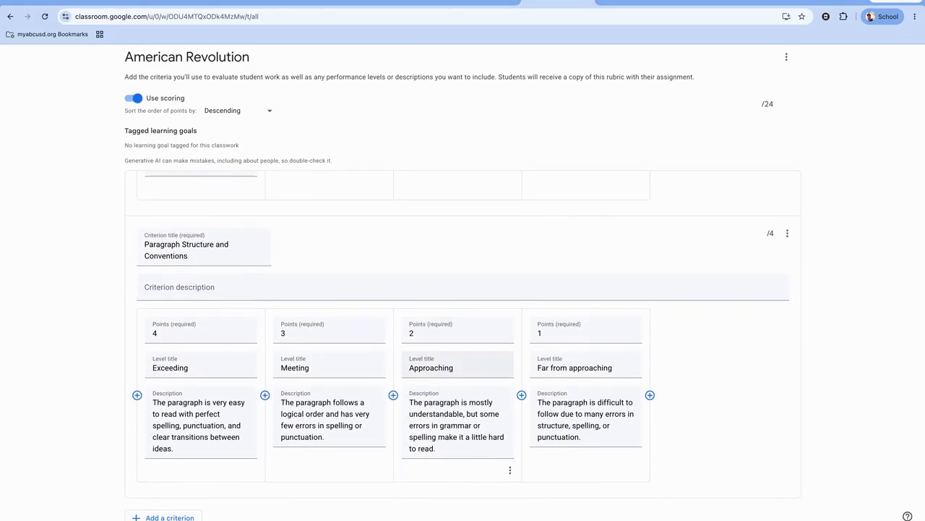
Look back over the Strong Closing Sentence and neighbouring criteria, and view the options for duplicating, deleting or moving the Strong Closing Sentence criterion
scroll(463, 332, "up", 7)
scroll(463, 333, "up", 3)
scroll(462, 332, "down", 3)
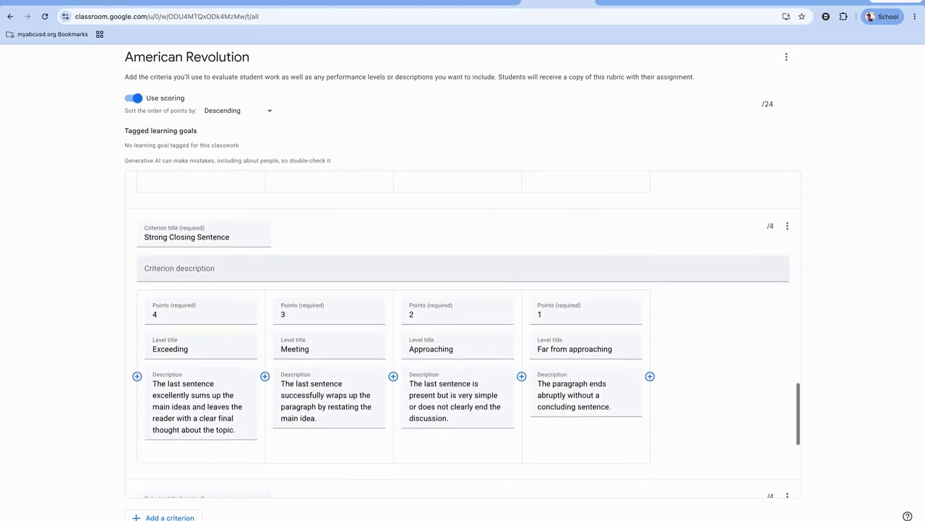
scroll(462, 332, "down", 5)
scroll(463, 355, "up", 5)
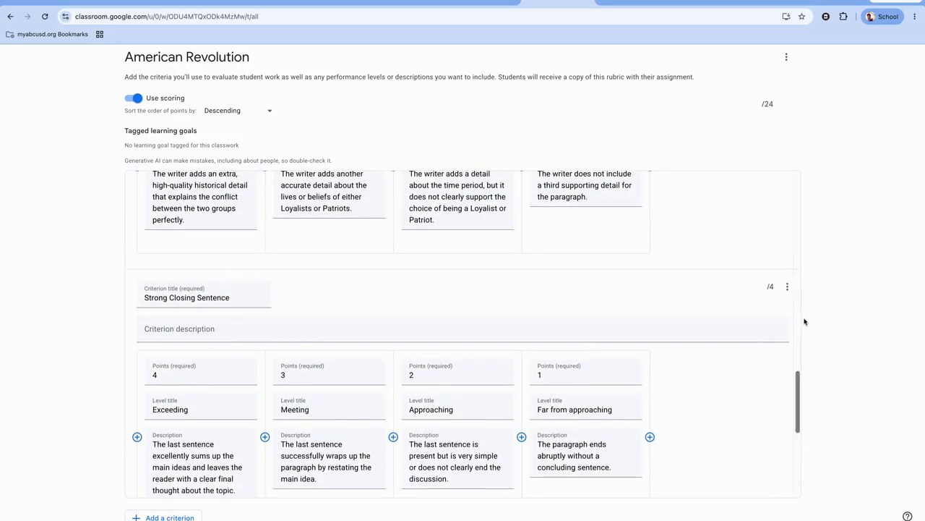
left_click(788, 286)
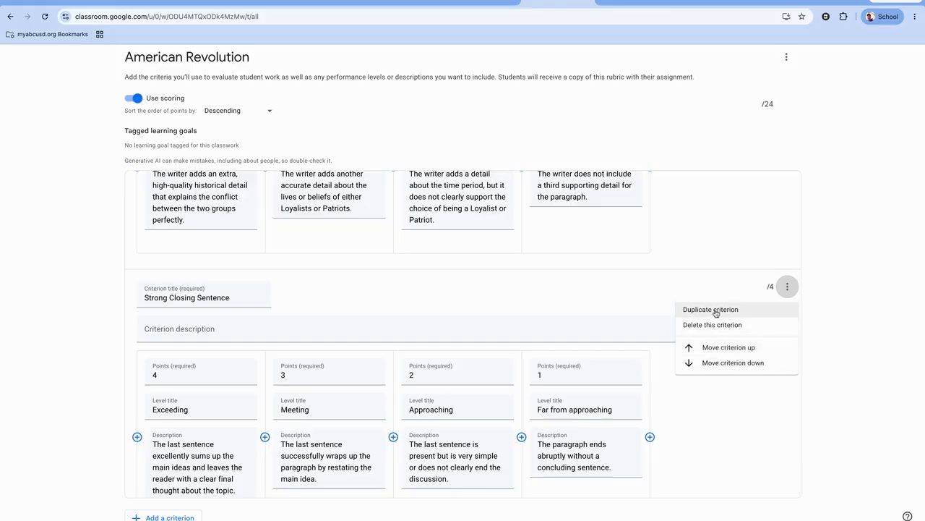
scroll(548, 310, "up", 3)
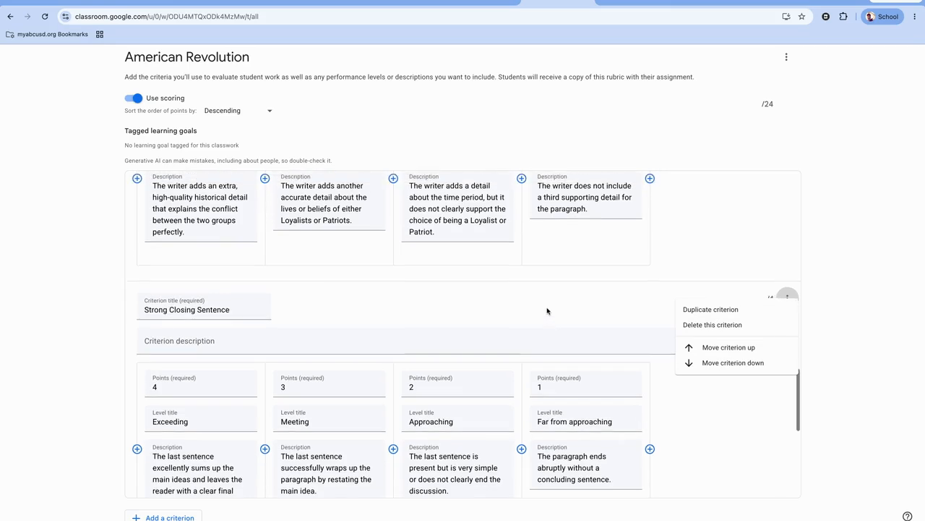
scroll(547, 311, "down", 10)
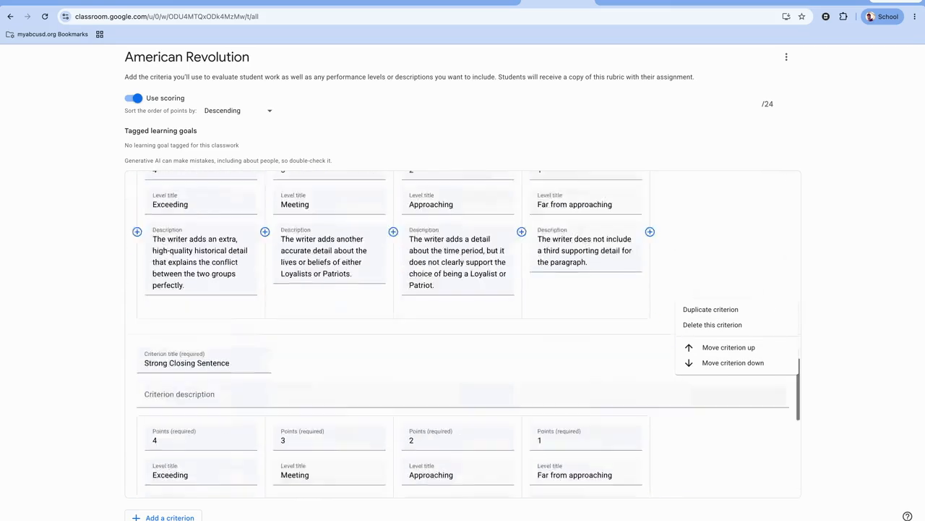
left_click(812, 172)
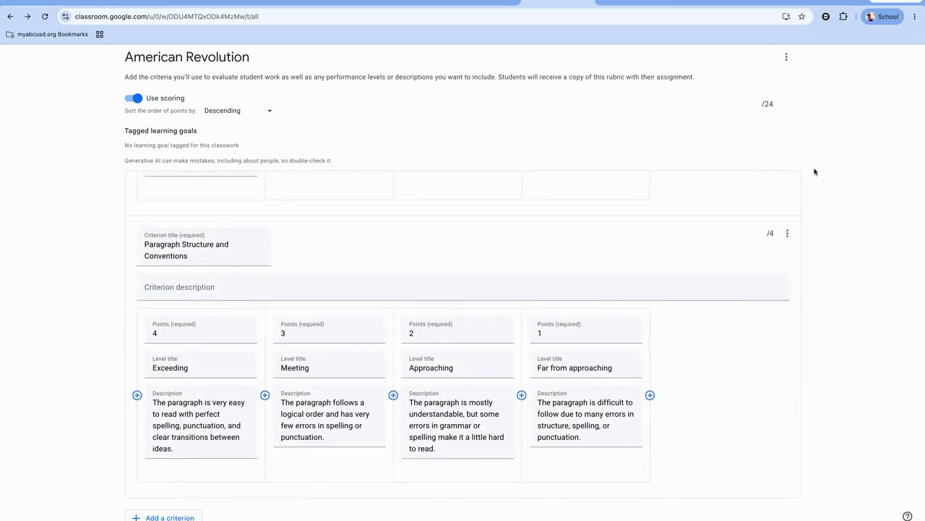
Save the rubric to the American Revolution assignment and turn on the plagiarism (originality) check
scroll(824, 173, "up", 1)
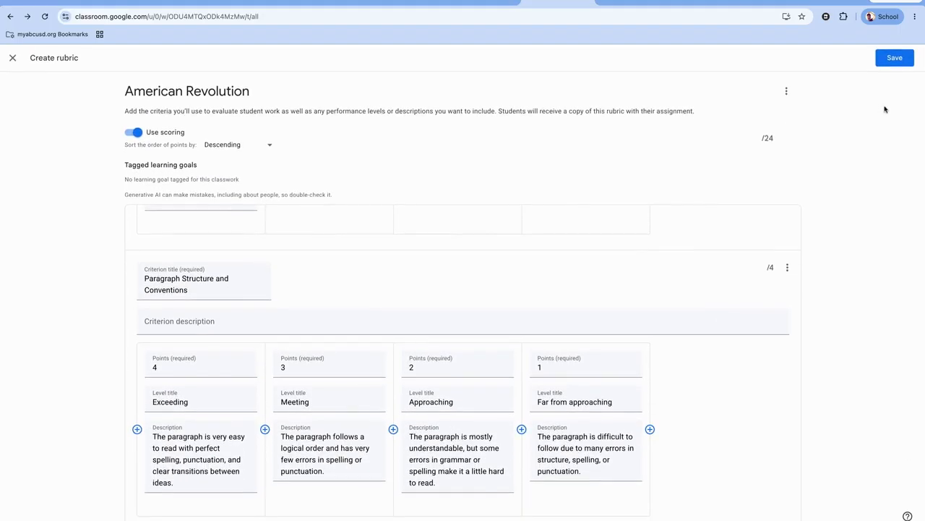
left_click(900, 62)
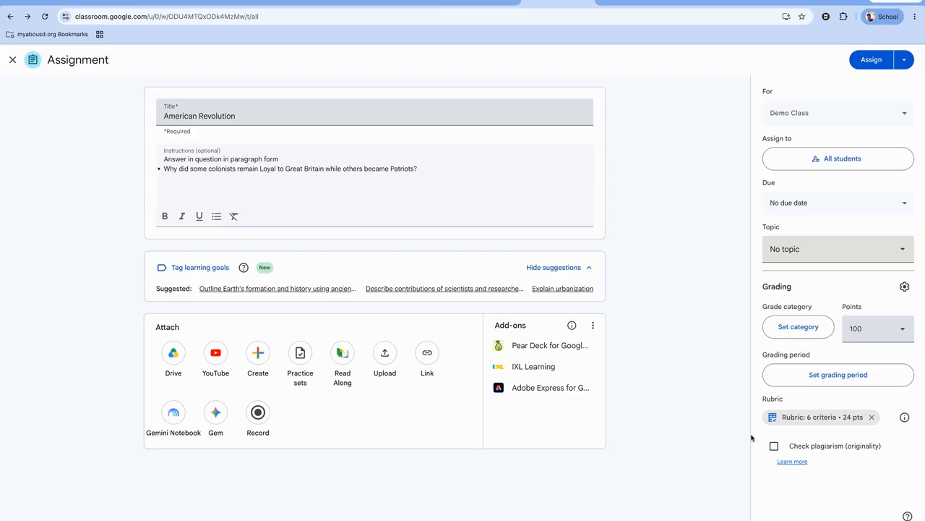
left_click(774, 446)
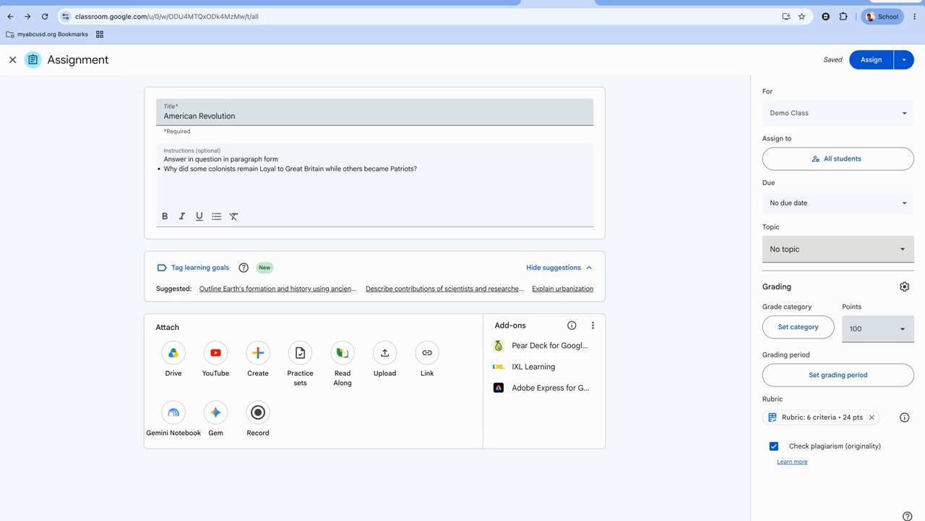
left_click(773, 446)
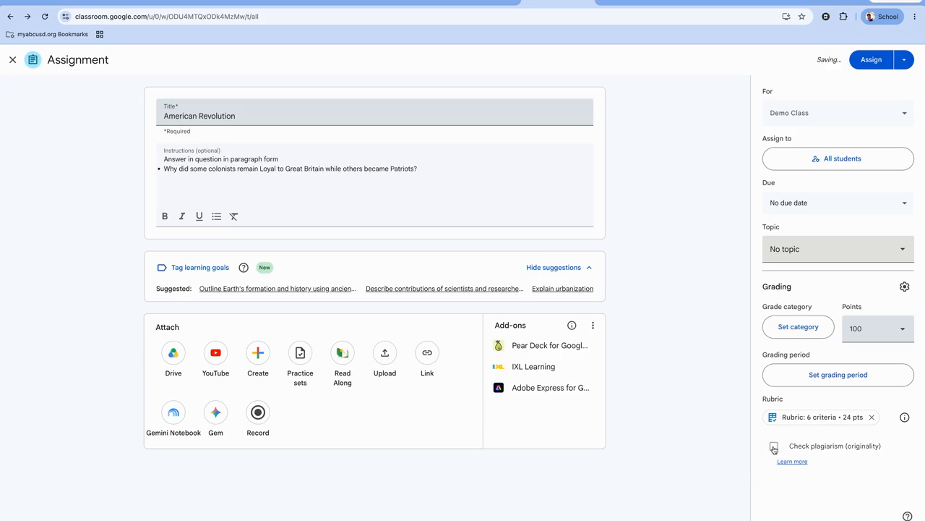
left_click(774, 446)
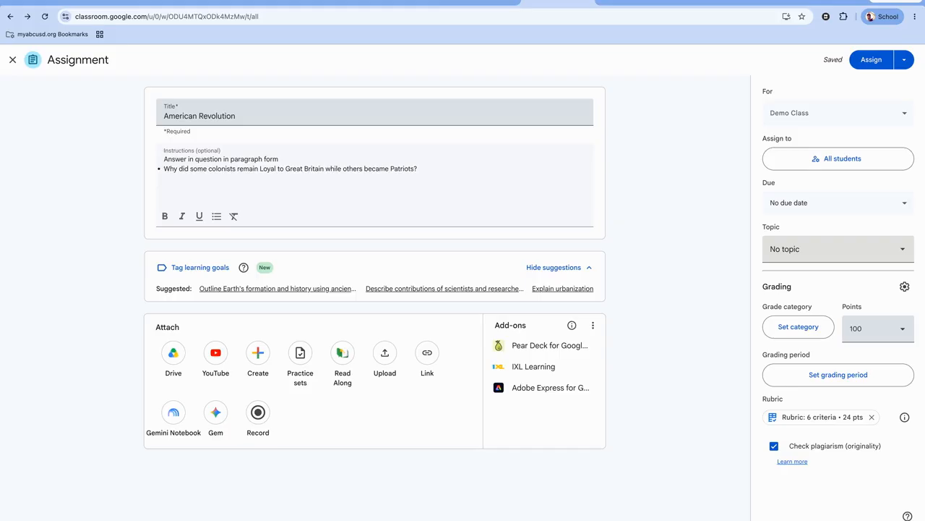
left_click(774, 446)
left_click(773, 445)
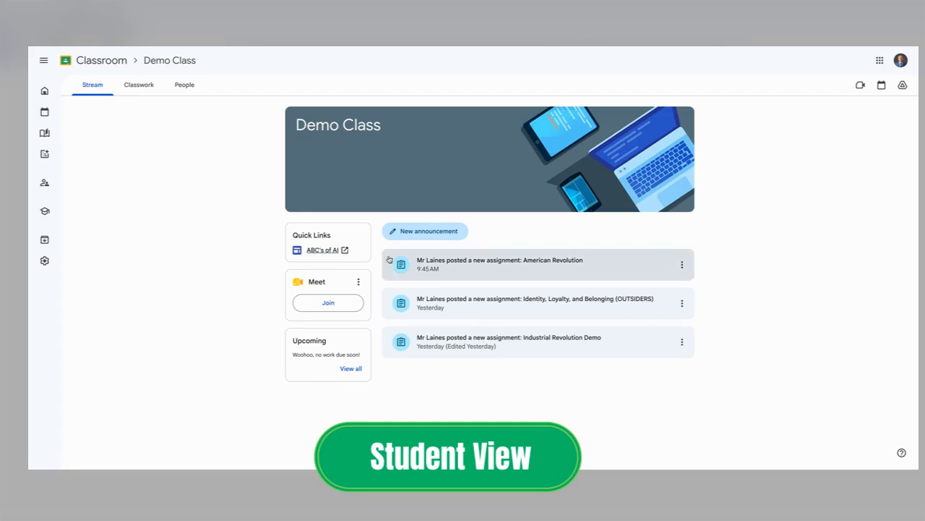
Open the American Revolution assignment from the student's Demo Class stream and look over its instructions and rubric criteria
left_click(436, 264)
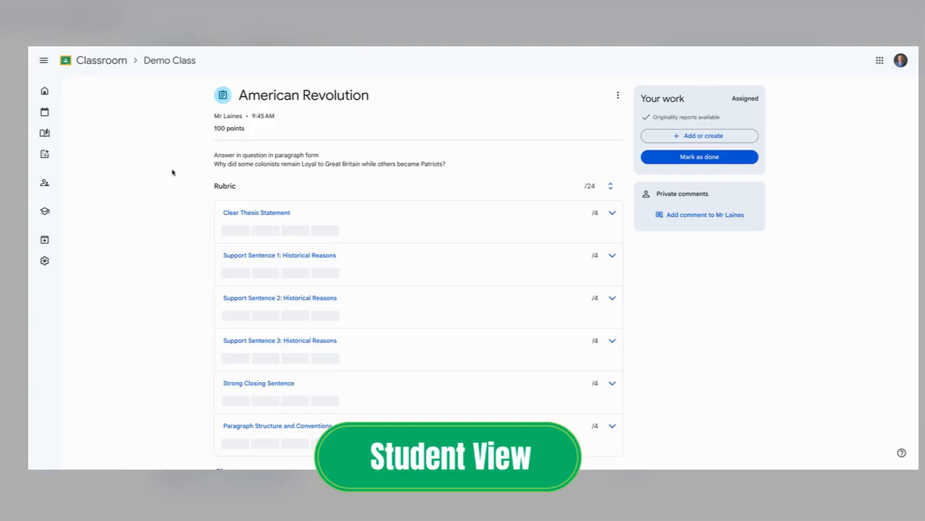
scroll(171, 174, "down", 2)
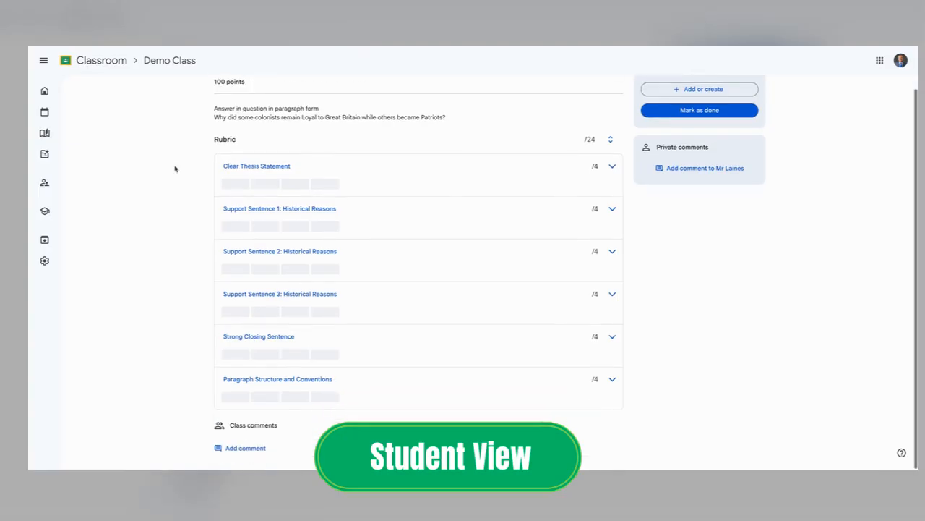
scroll(175, 168, "up", 1)
scroll(224, 154, "up", 1)
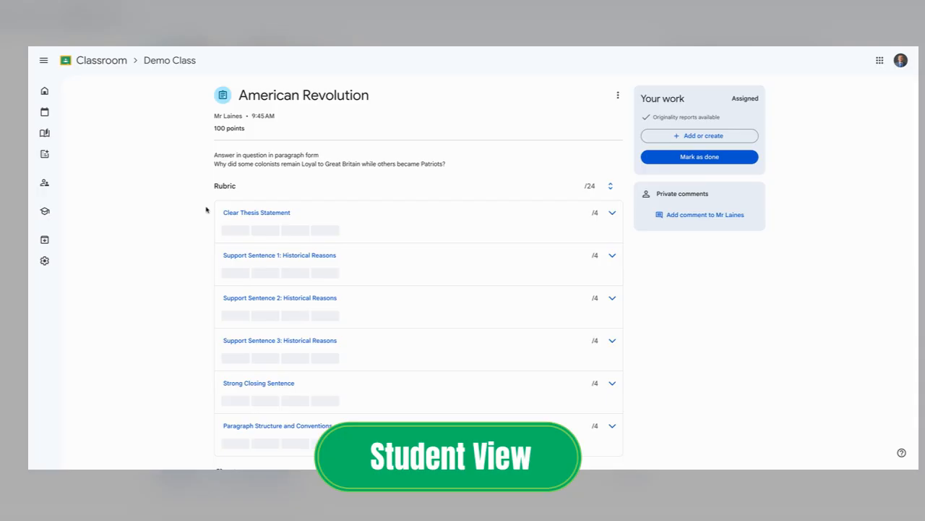
scroll(206, 210, "down", 1)
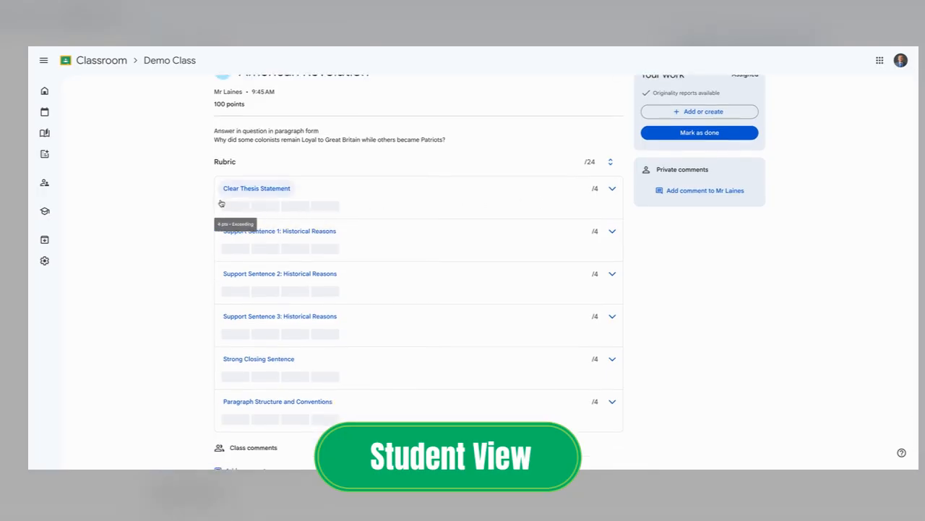
scroll(234, 253, "down", 1)
scroll(233, 254, "up", 2)
scroll(234, 255, "down", 2)
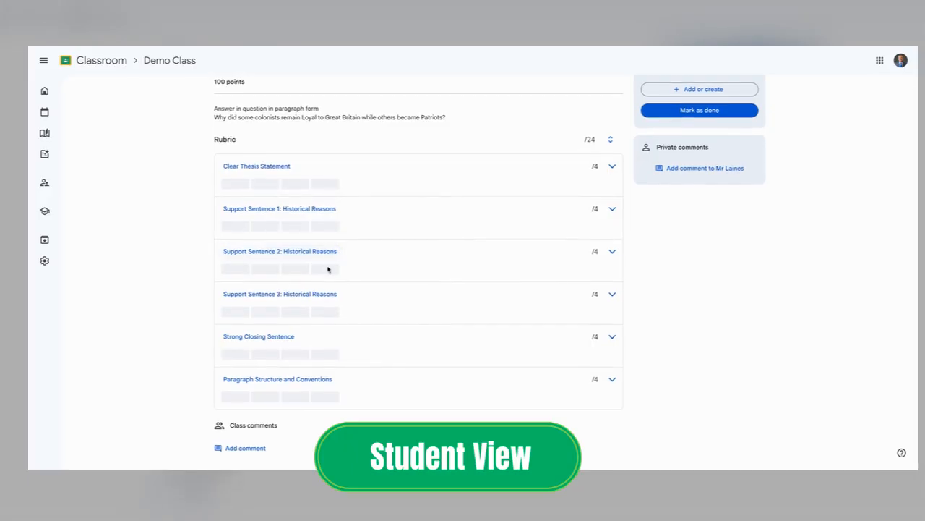
scroll(338, 223, "up", 2)
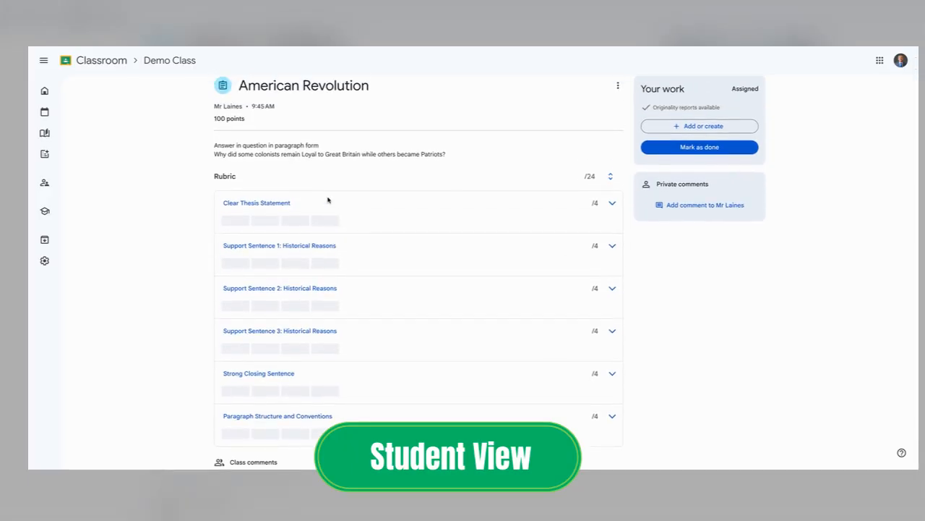
scroll(329, 200, "down", 1)
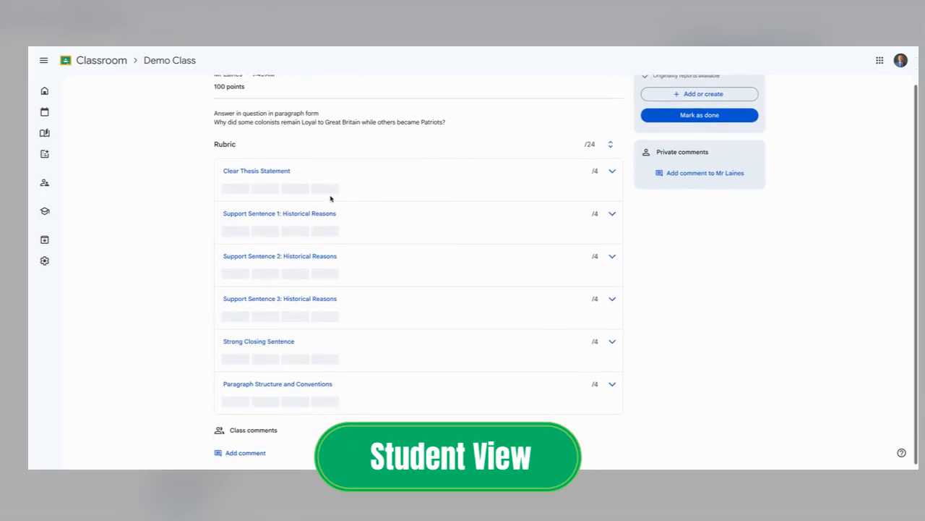
Examine the performance levels of the Clear Thesis Statement and Support Sentence 1 criteria as a student, collapsing each again
left_click(612, 171)
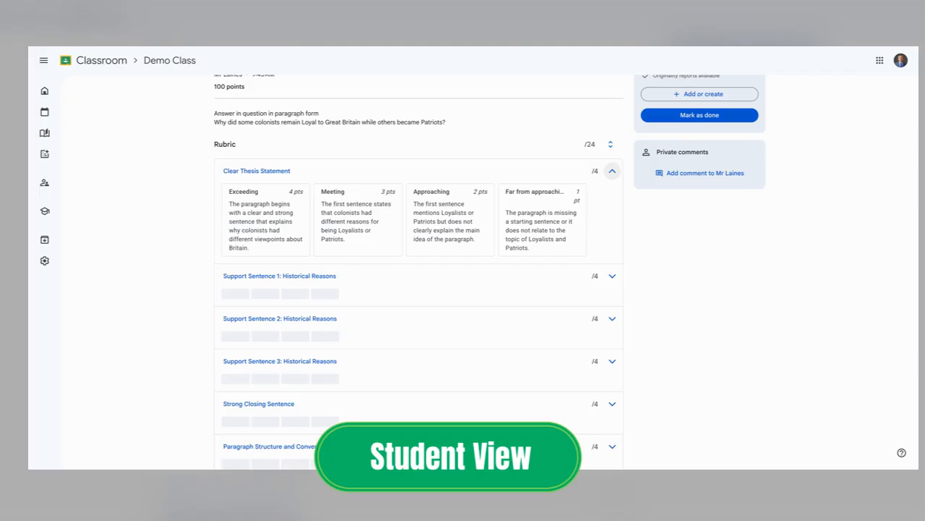
left_click(612, 170)
left_click(612, 214)
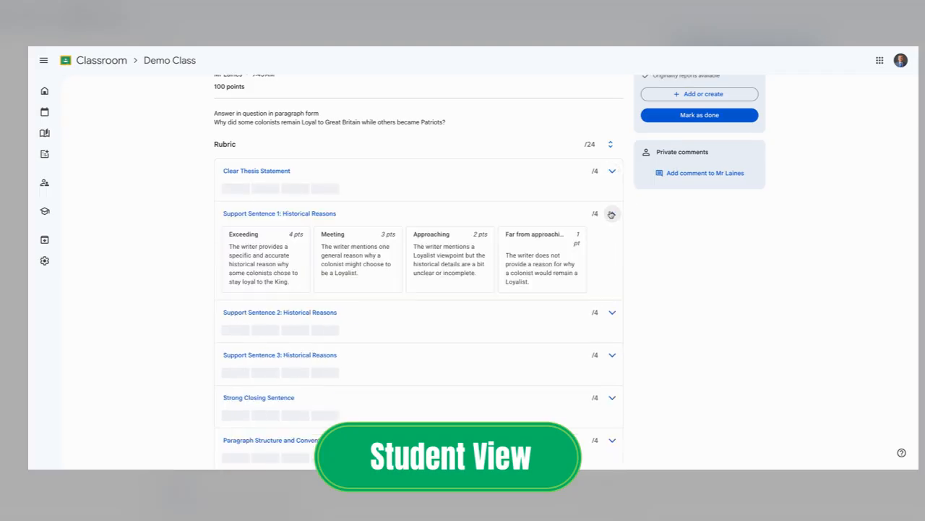
left_click(612, 214)
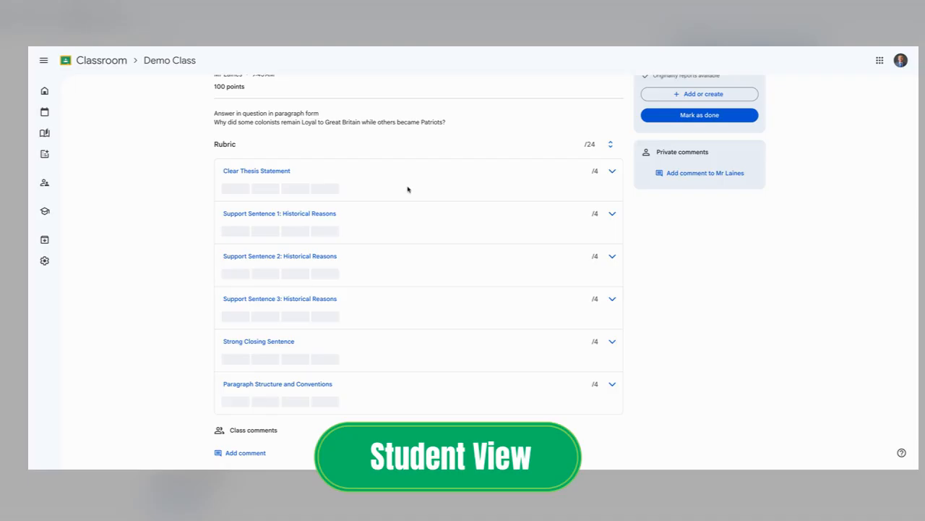
scroll(408, 189, "up", 1)
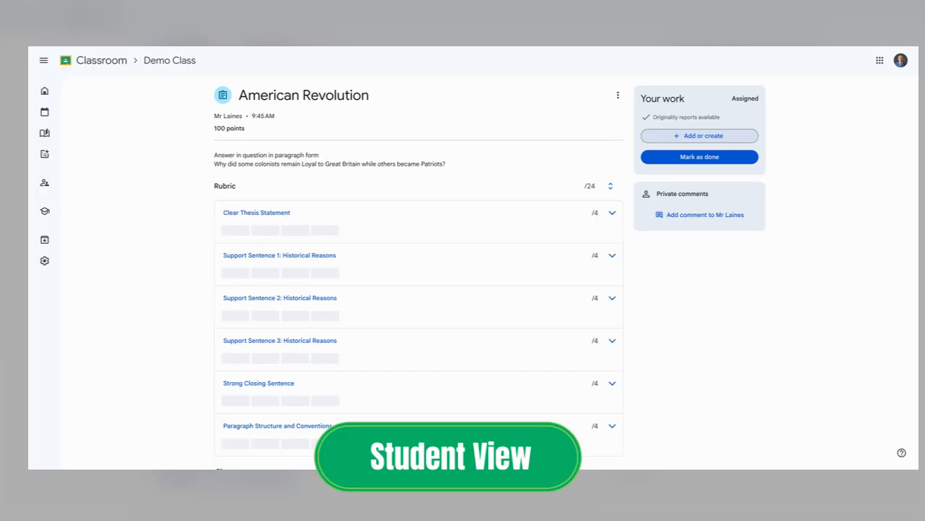
Create a new Google Docs file as the student's work and insert the essay beginning "During the American Revolution, colonists picked sides"
left_click(699, 136)
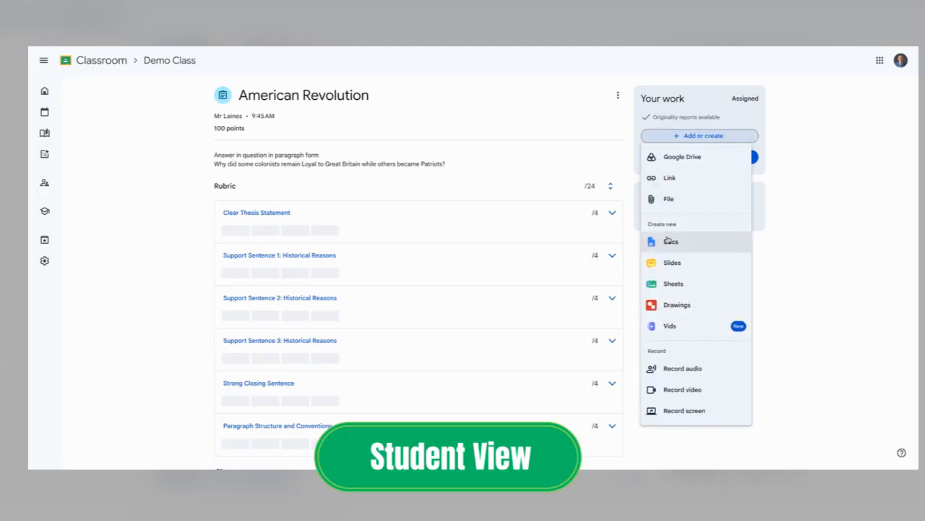
left_click(666, 245)
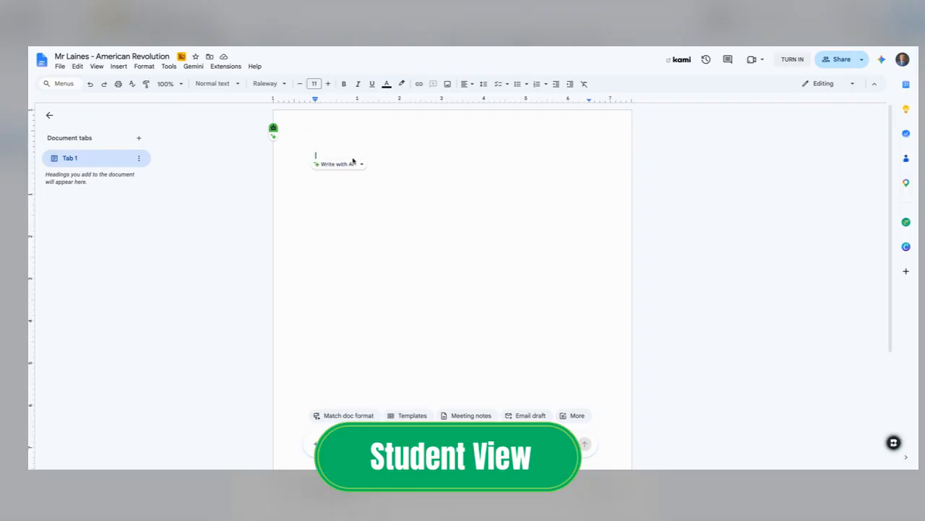
type("During the American Revolution, colonists picked sides based on what they believed was best for their families, jobs, and futures. Patriots wanted the thirteen colonies to break away from Great Britain and create their own independent country. They were angry about paying taxes on everyday items like tea and paper when they didn't even get to vote for the leaders making those tax laws in England. Patriots believed they could govern themselves much better, trade freely with any country they wanted, and protect their rights without a distant king telling them what to do. On the other hand, Loyalists wanted to stay part of Great Britain and remain faithful to King George III. Many Loyalists had jobs connected to the British government, owned businesses that traded directly with England, or simply felt proud to be British subjects. They worried that fighting a war against the strongest army in the world would ruin the economy and cause dangerous chaos, leaving the colonies worse off than before. Some Native American tribes and enslaved people also supported the British, because the King promised to protect Native lands from colonial settlers and offered freedom to enslaved individuals who helped fight for Great Britain. Whether someone became a Patriot or a Loyalist usually depended on where they lived, what kind of job they had, and whether they cared more about fighting for a brand-new government or keeping the peace and stability they already knew.")
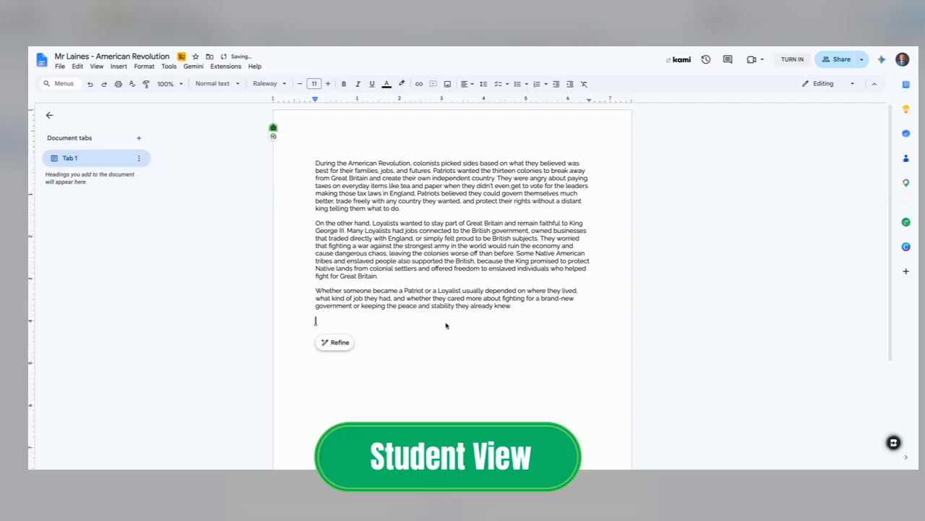
Format the whole essay in the Architects Daughter font at size 14
left_click_drag(522, 307, 311, 153)
left_click(285, 84)
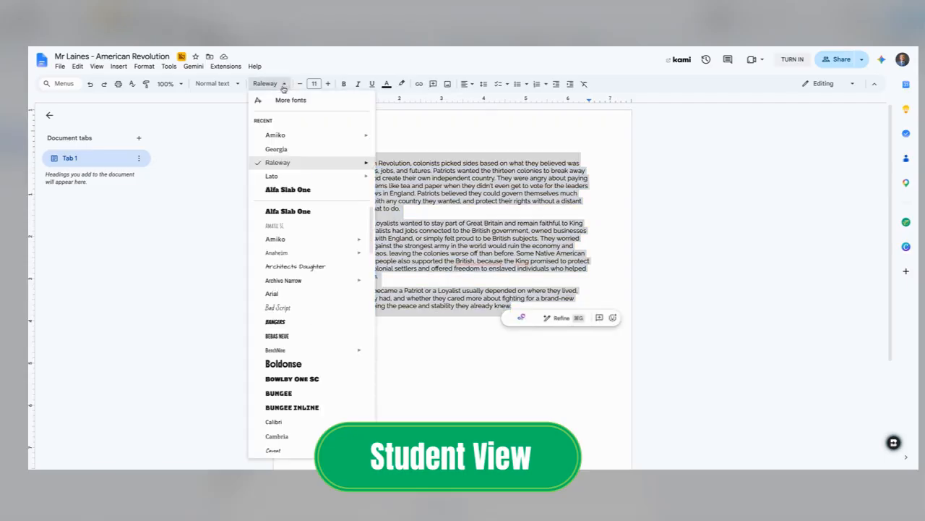
left_click(285, 265)
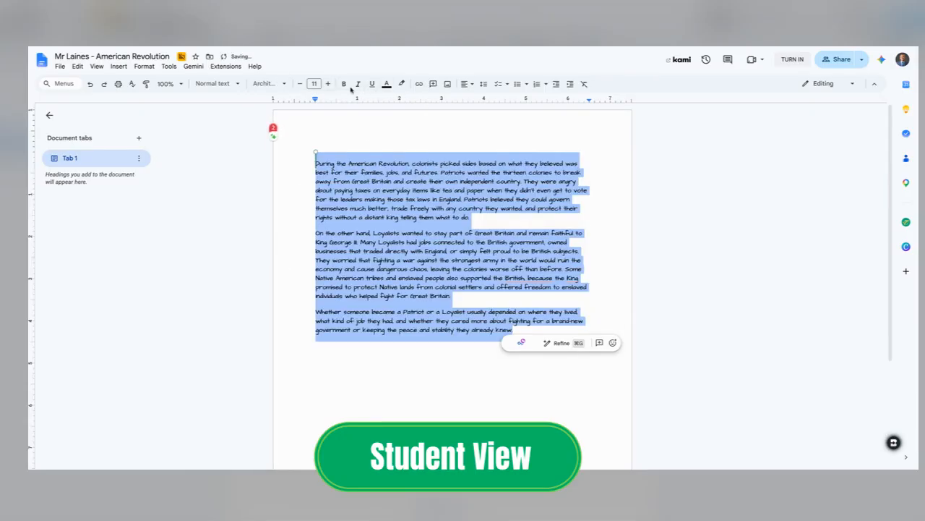
left_click(327, 84)
left_click(327, 84)
left_click(328, 83)
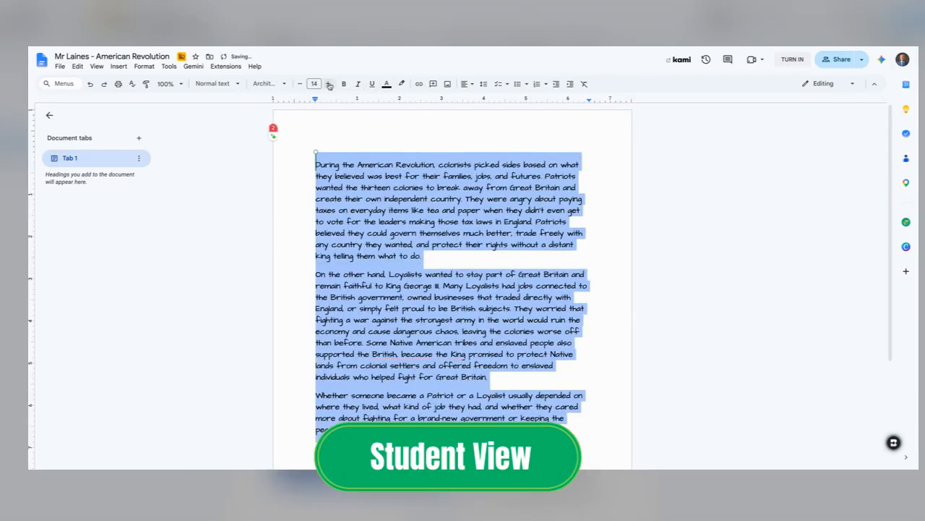
left_click(400, 136)
Add the student's name above the first paragraph, followed by a blank line
left_click(315, 165)
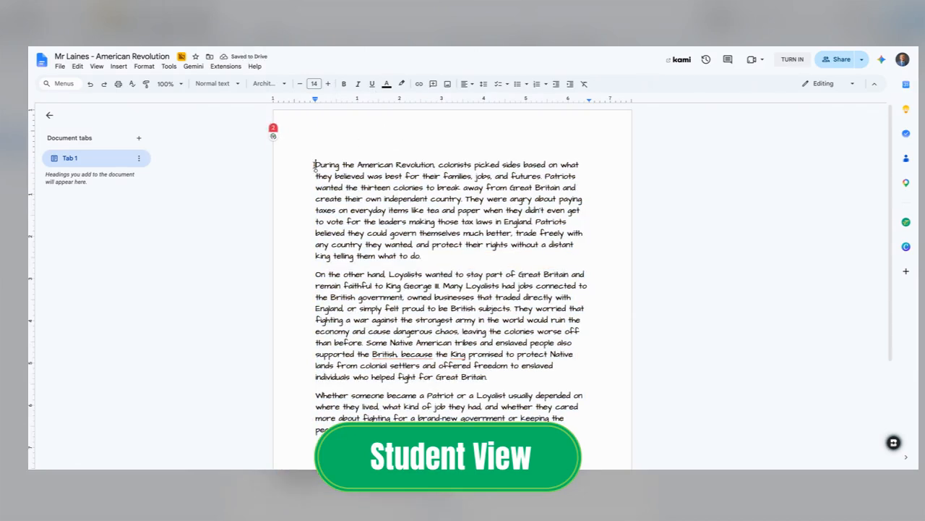
key("Return")
double_click(323, 150)
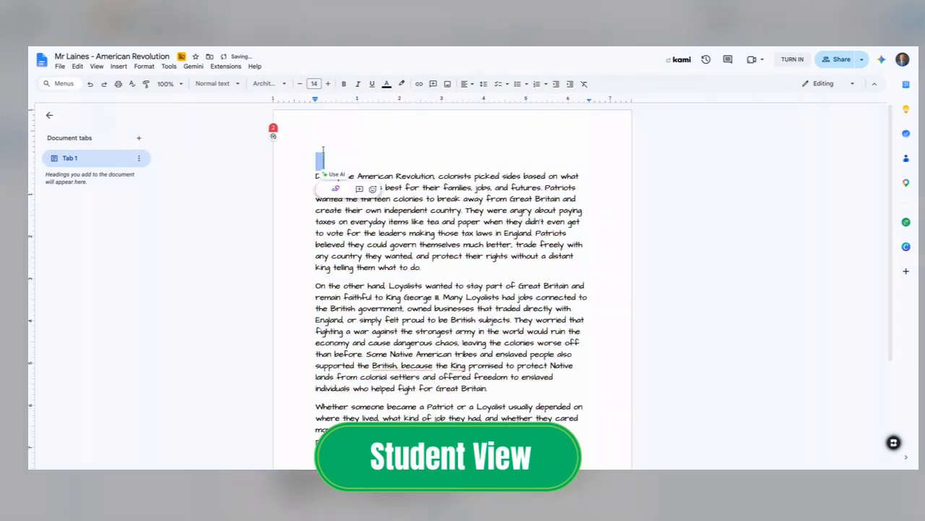
left_click(336, 149)
type("Mr")
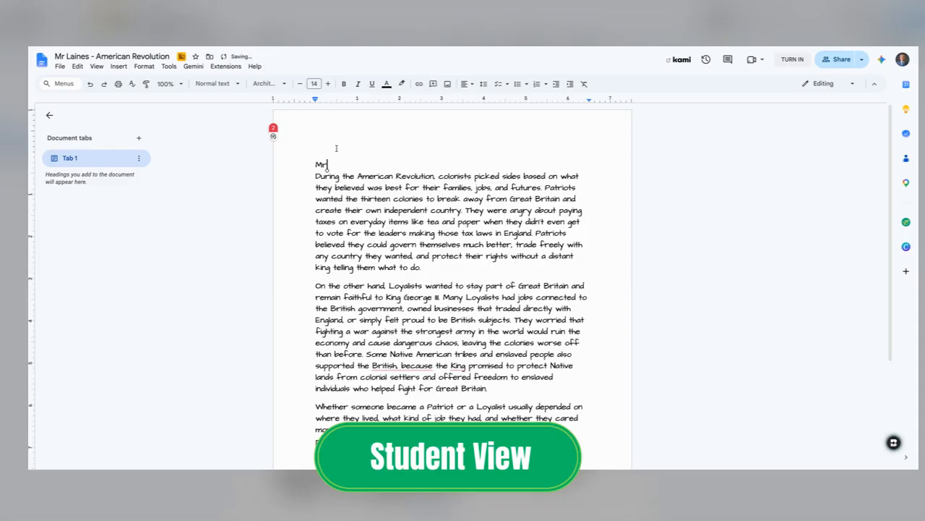
type(". Laines")
key("Return")
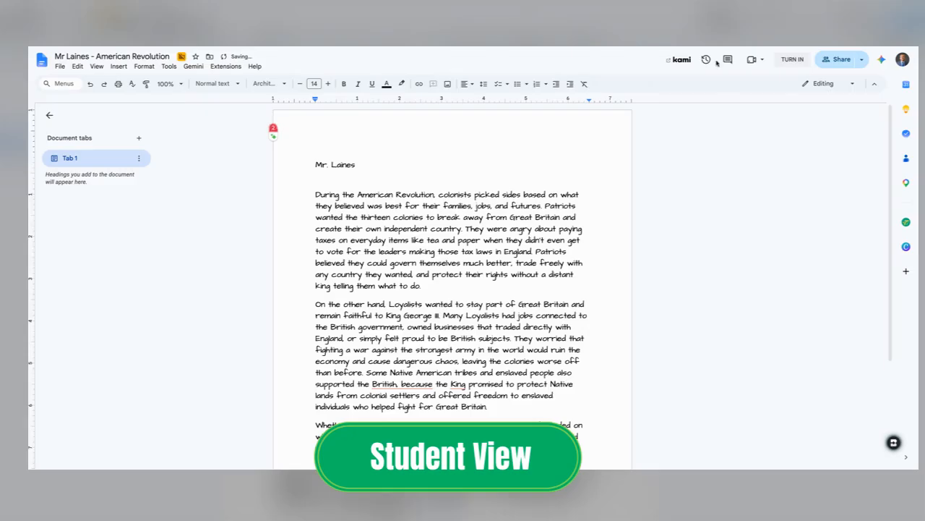
Go from the essay to the assignment's submission page, run an originality report on the attached document and open its result
left_click(794, 61)
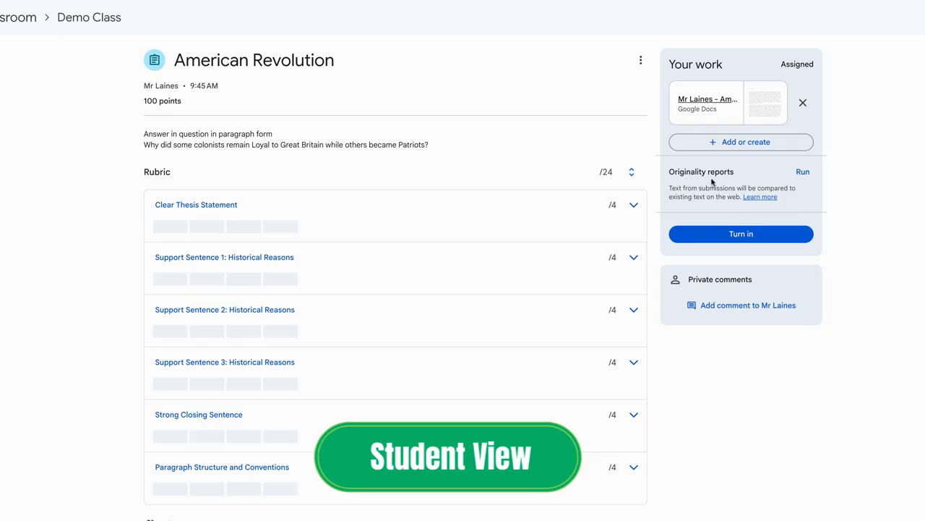
left_click(807, 179)
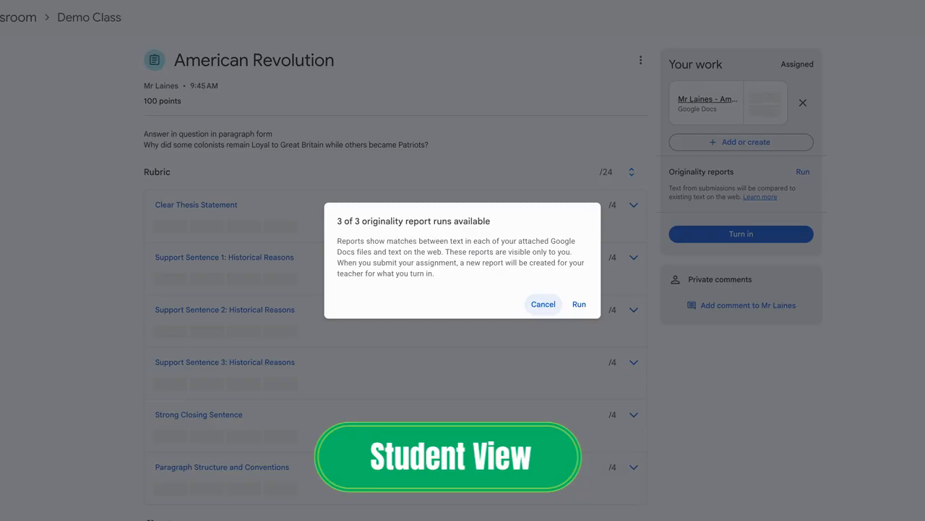
left_click(579, 304)
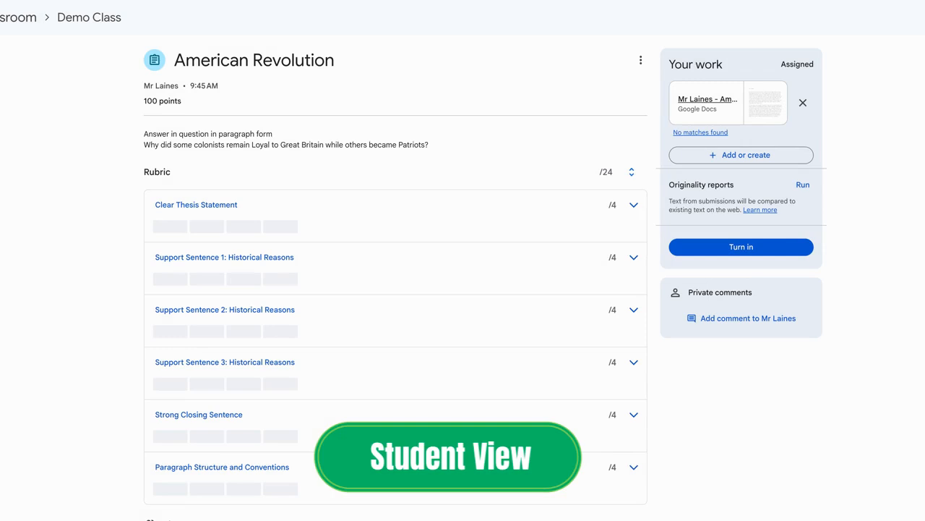
left_click(711, 134)
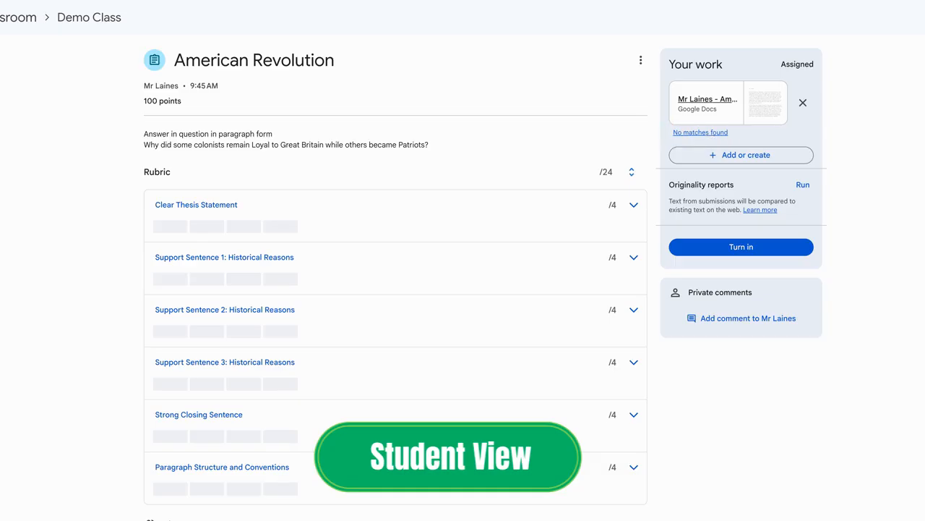
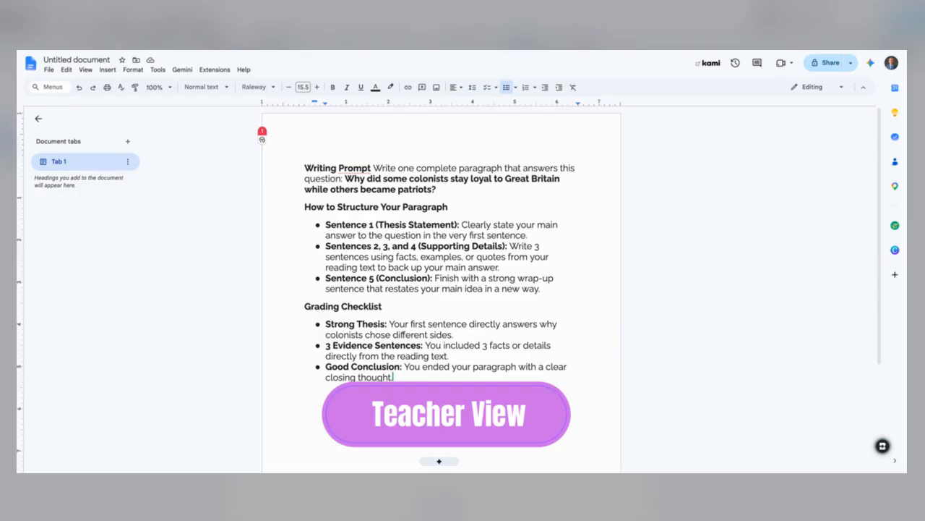
In the teacher's writing prompt document, end the bullet list with an empty line below the Good Conclusion item
key("Return")
key("Return")
scroll(347, 357, "down", 1)
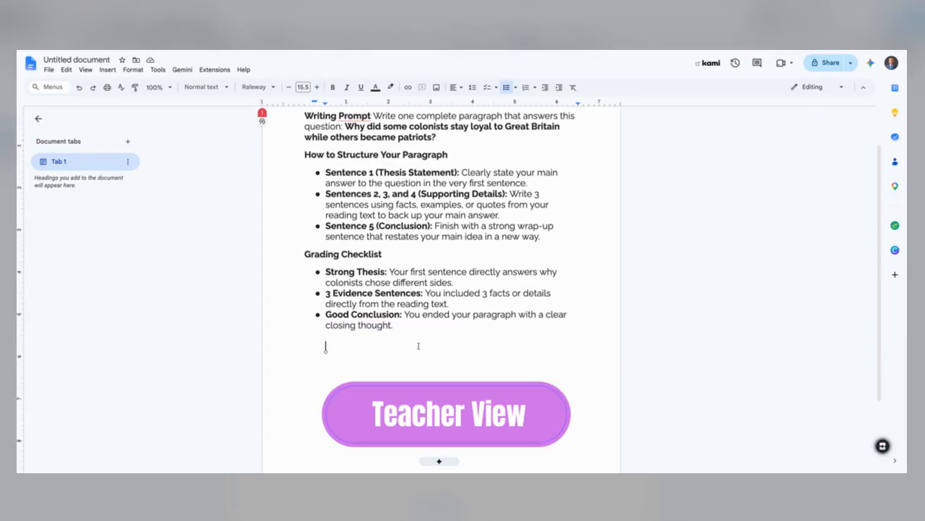
scroll(418, 345, "up", 1)
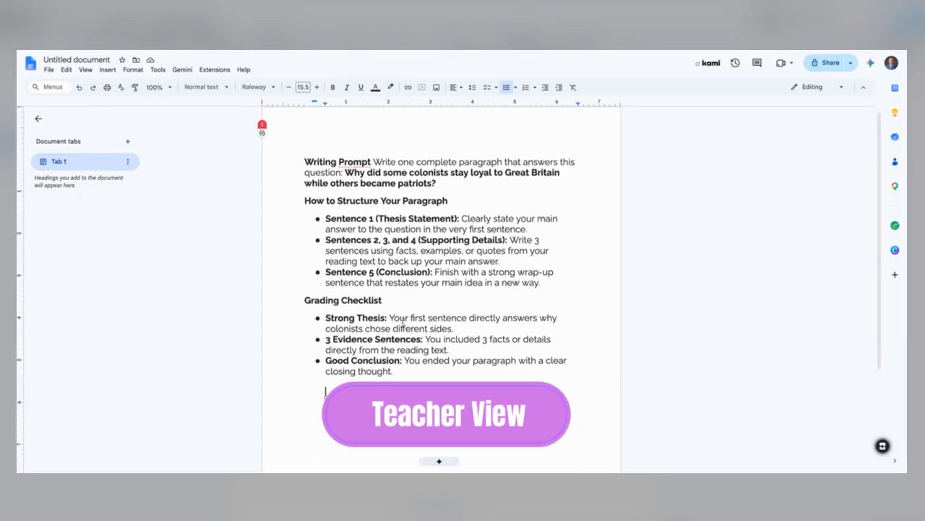
scroll(403, 321, "up", 1)
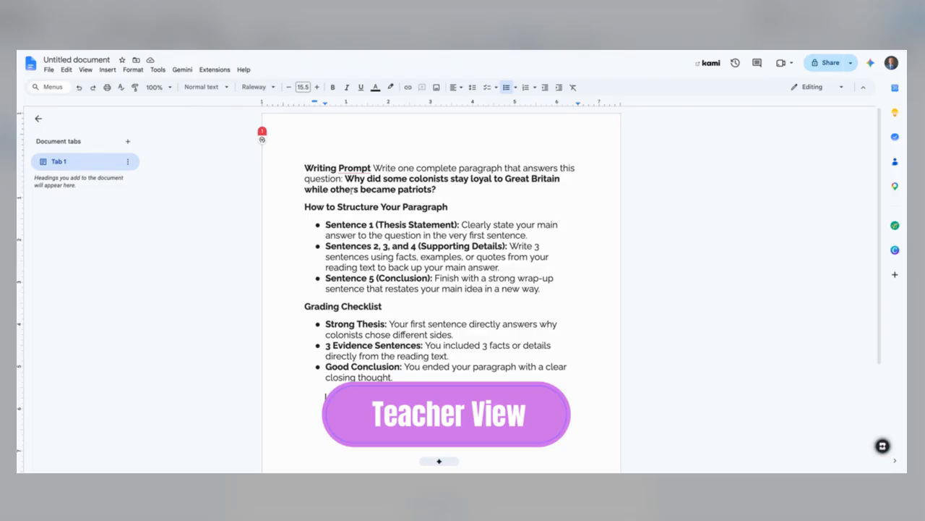
Start building an AI Truth & Trust Statement with AI Trust You as a teacher, allowing students to use AI in the assignment
left_click(215, 70)
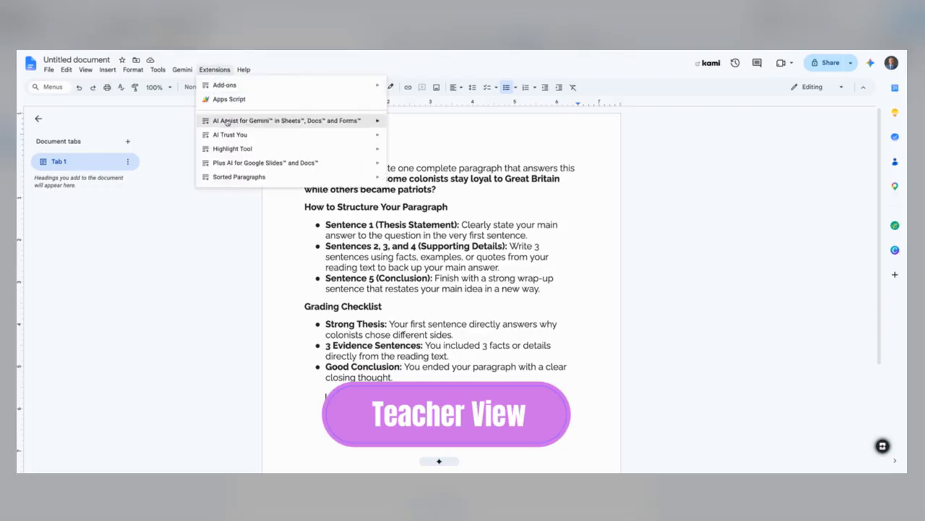
mouse_move(227, 136)
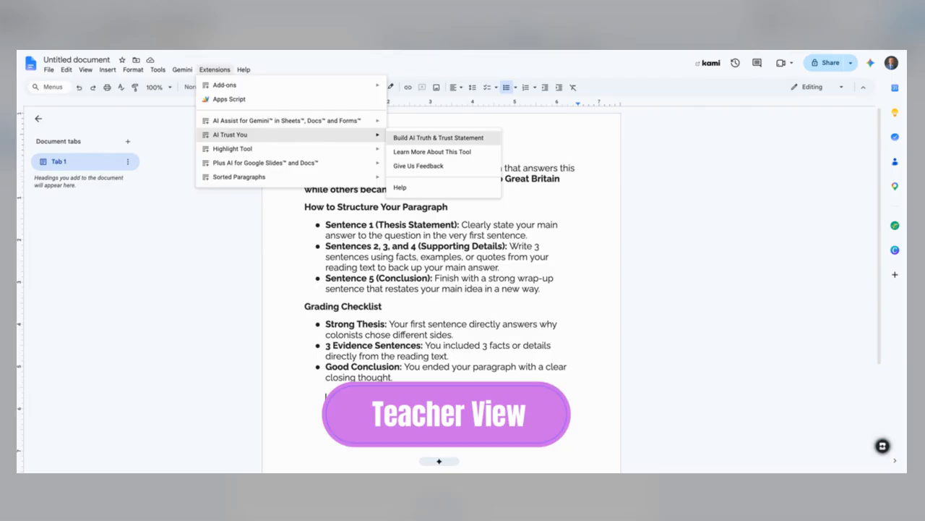
left_click(438, 138)
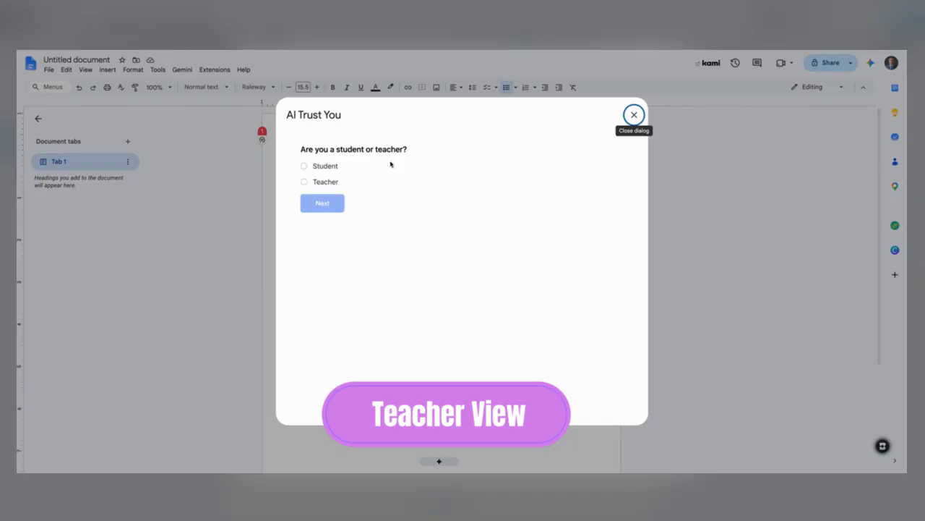
left_click(303, 182)
left_click(320, 206)
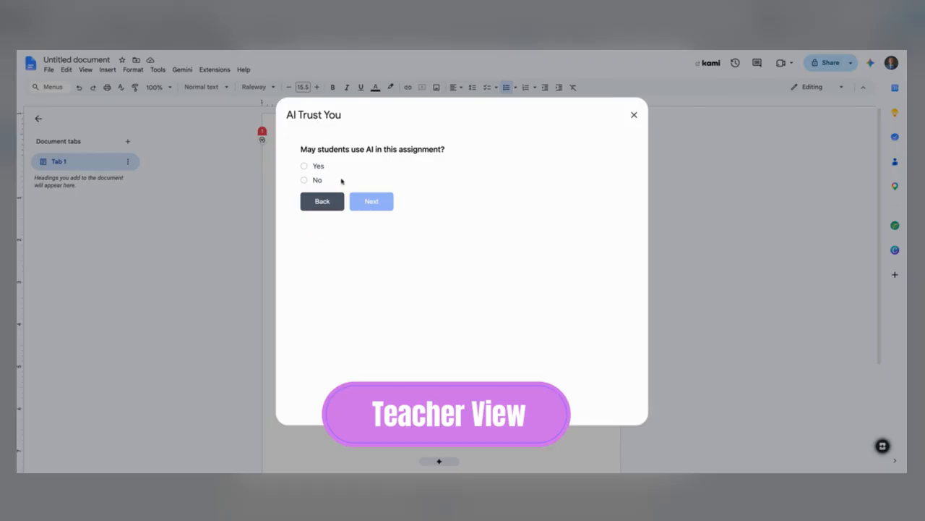
left_click(304, 166)
left_click(360, 206)
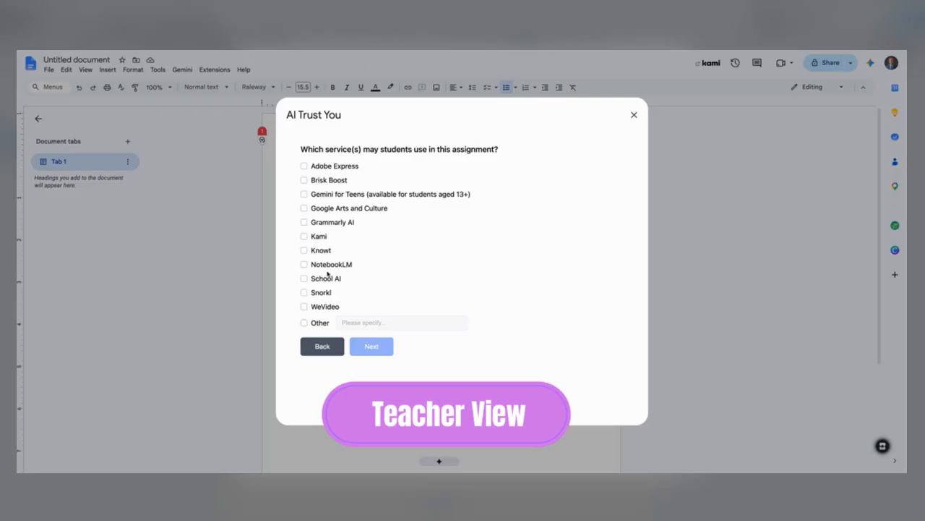
Permit Gemini for Teens as the AI service and set the allowed AI-generated share of student work to roughly 20%
left_click(303, 195)
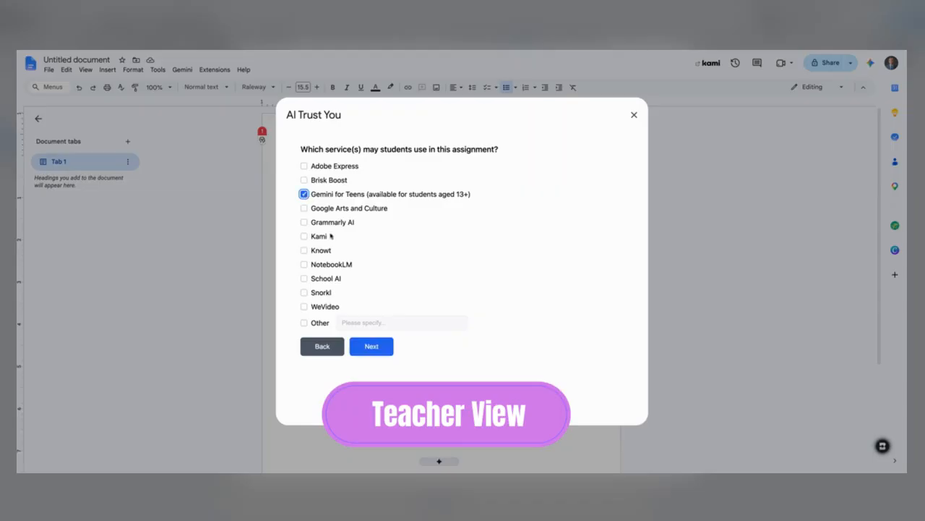
left_click(371, 351)
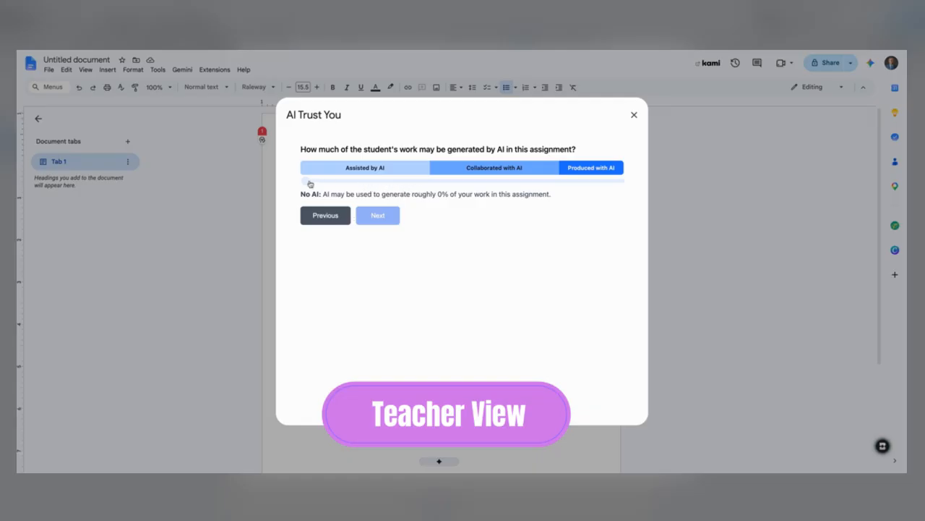
left_click_drag(308, 183, 368, 183)
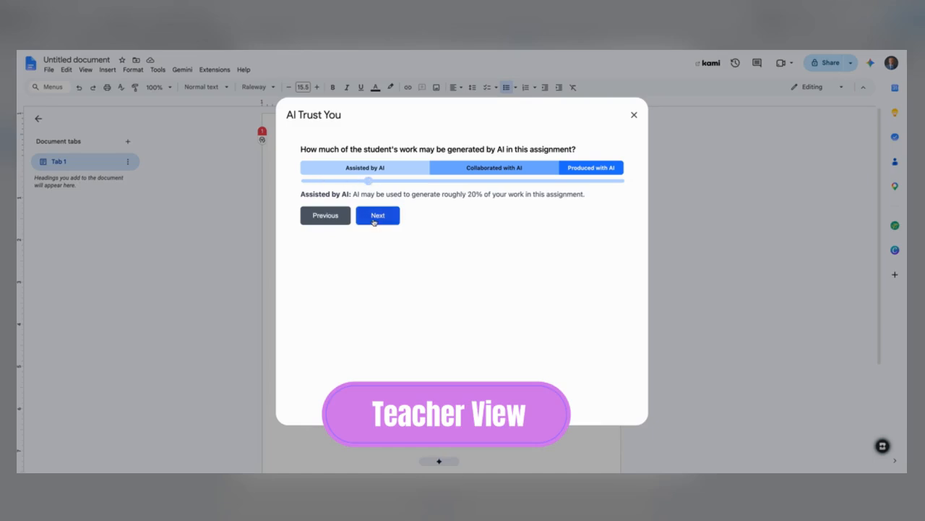
left_click(374, 222)
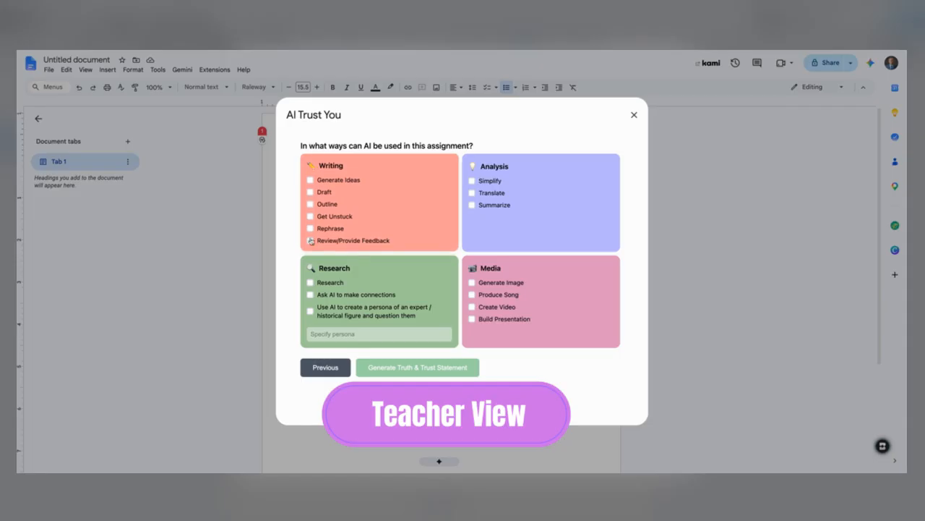
Allow AI use for Research only, generate the Truth & Trust Statement and insert it into the document
left_click(310, 282)
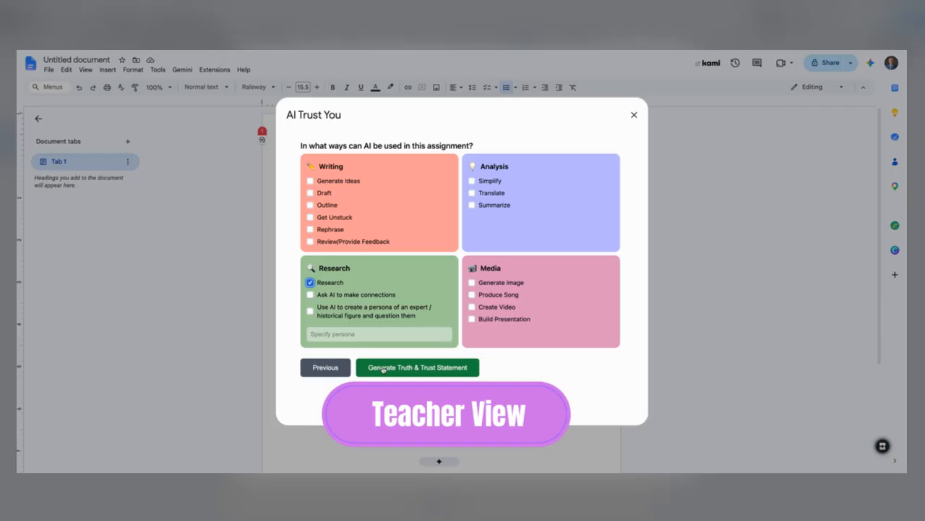
left_click(417, 367)
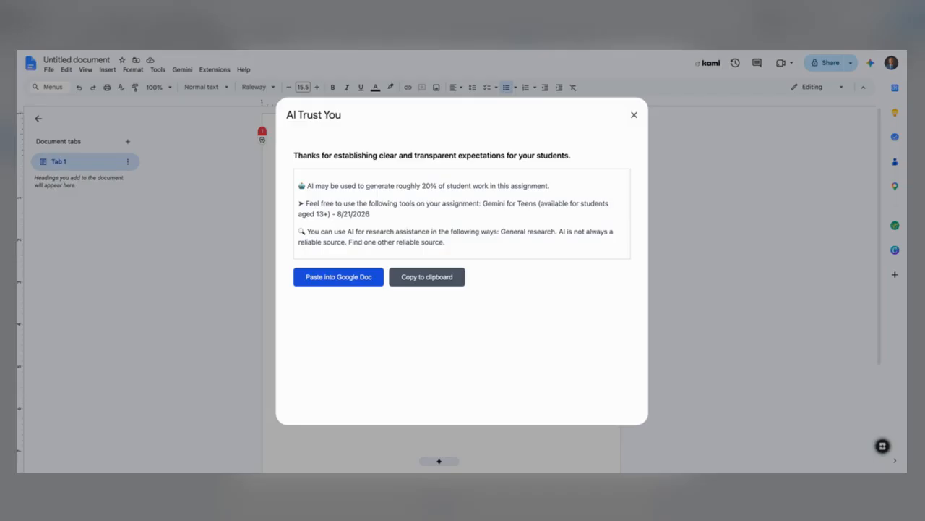
left_click(361, 272)
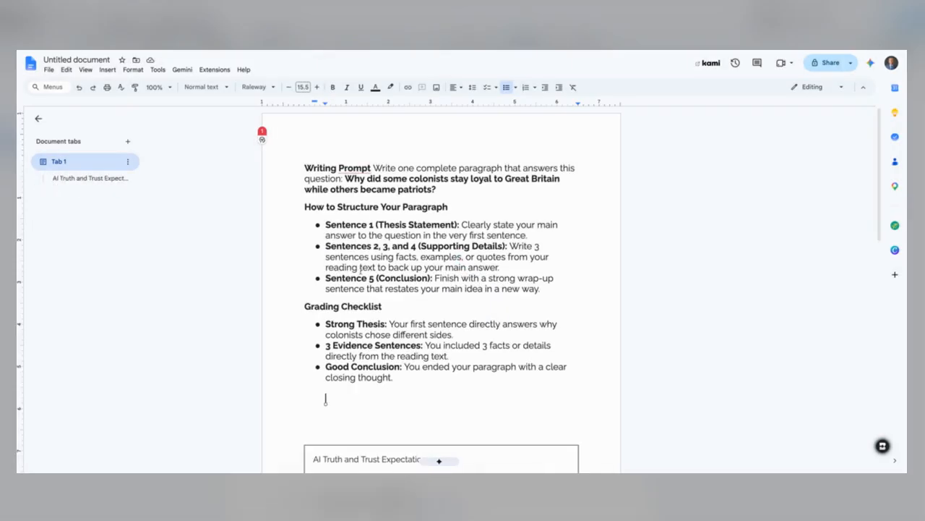
scroll(360, 269, "down", 3)
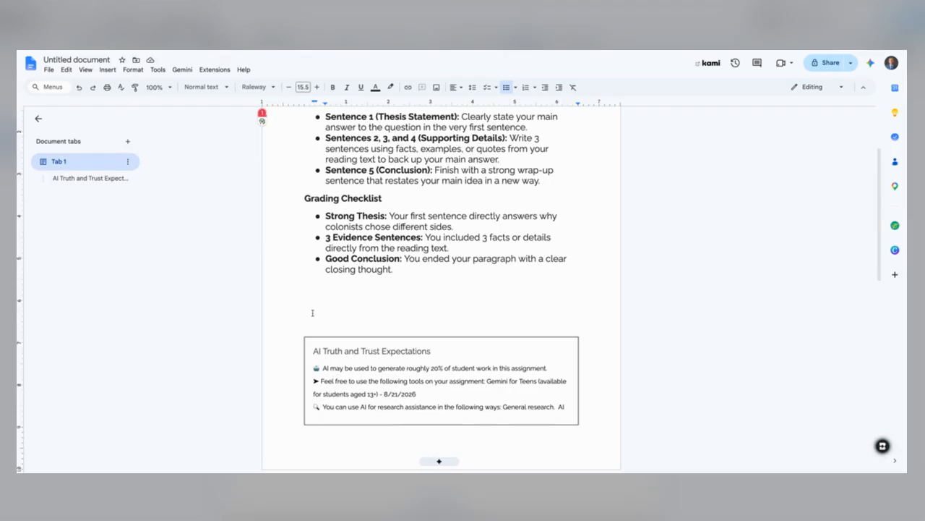
Delete the extra blank lines between the Grading Checklist and the AI Truth and Trust Expectations box, and review the page
left_click(312, 312)
key("BackSpace")
key("BackSpace")
key("BackSpace")
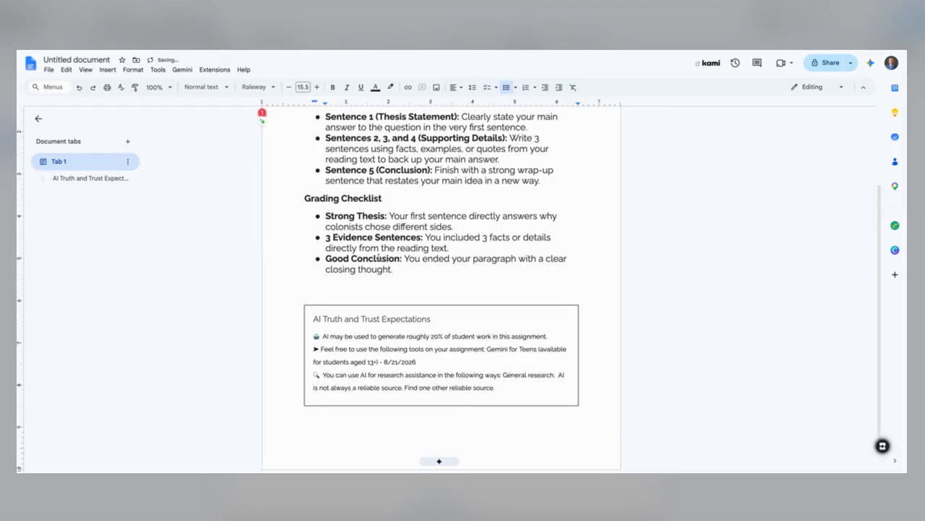
scroll(378, 258, "up", 3)
scroll(378, 256, "down", 3)
scroll(377, 248, "up", 2)
scroll(377, 246, "up", 1)
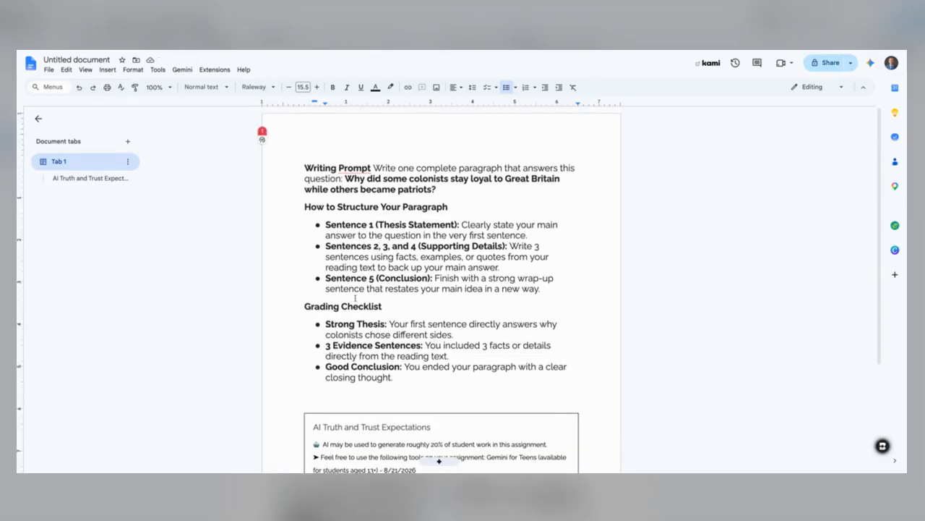
double_click(330, 396)
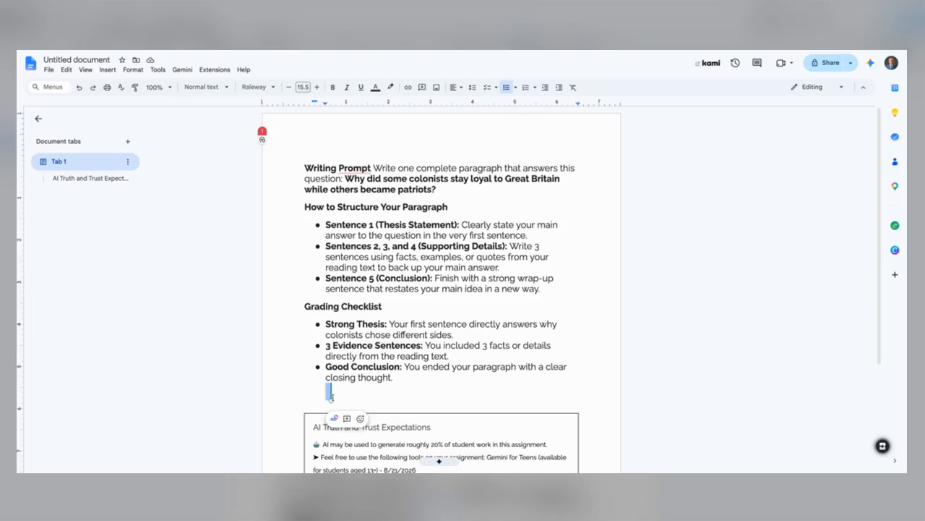
key("BackSpace")
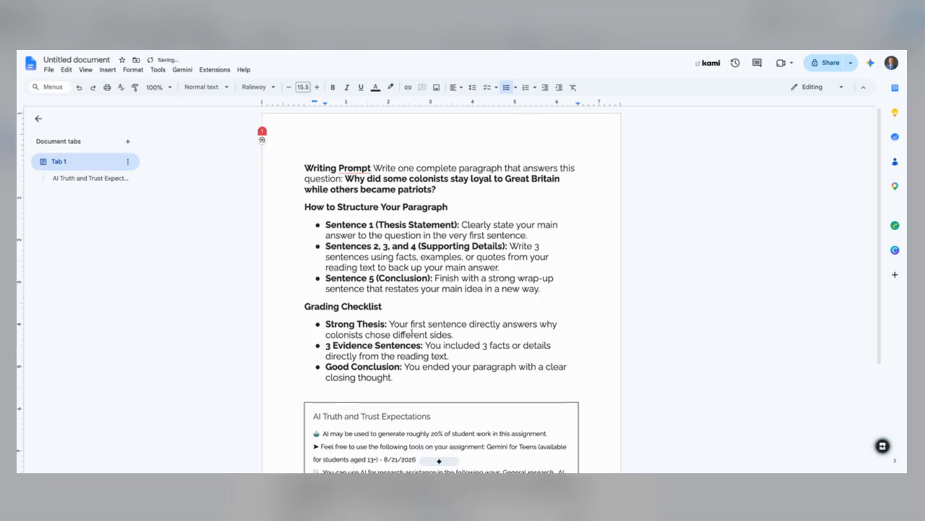
scroll(411, 334, "down", 3)
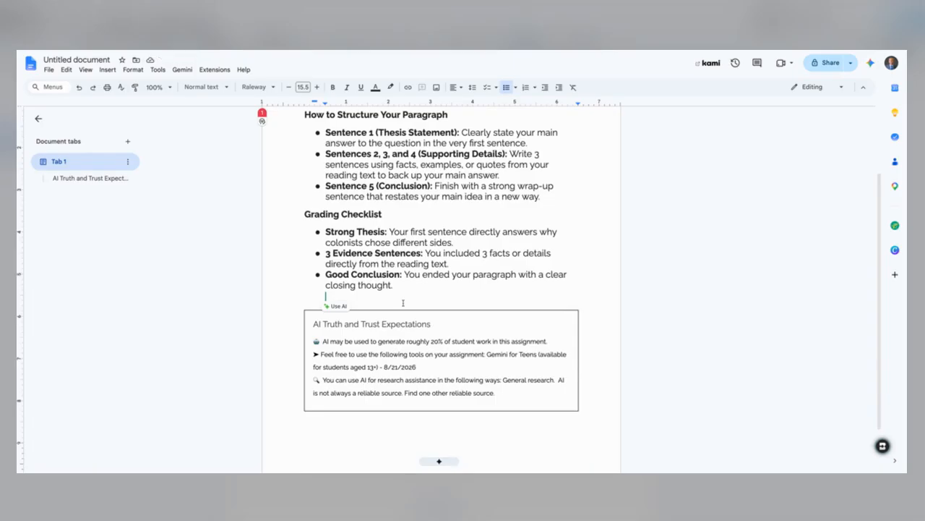
scroll(442, 363, "up", 2)
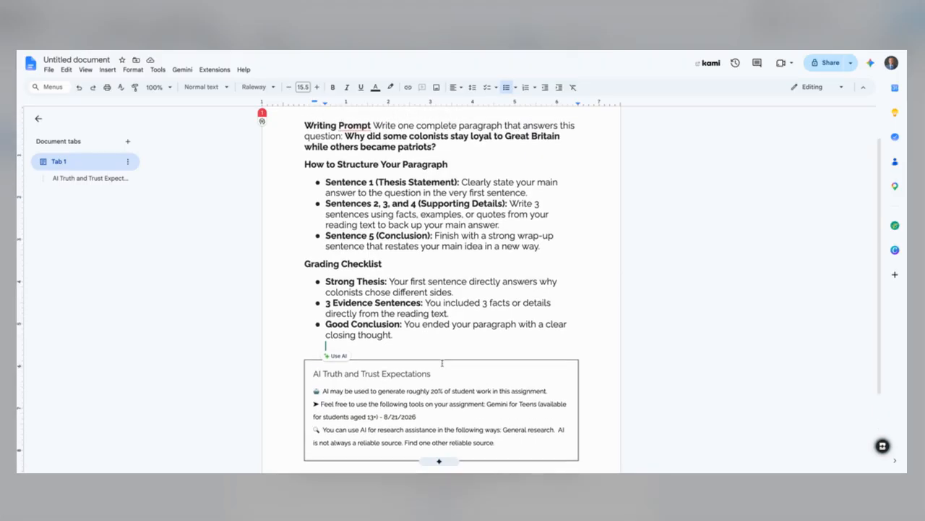
scroll(442, 363, "down", 2)
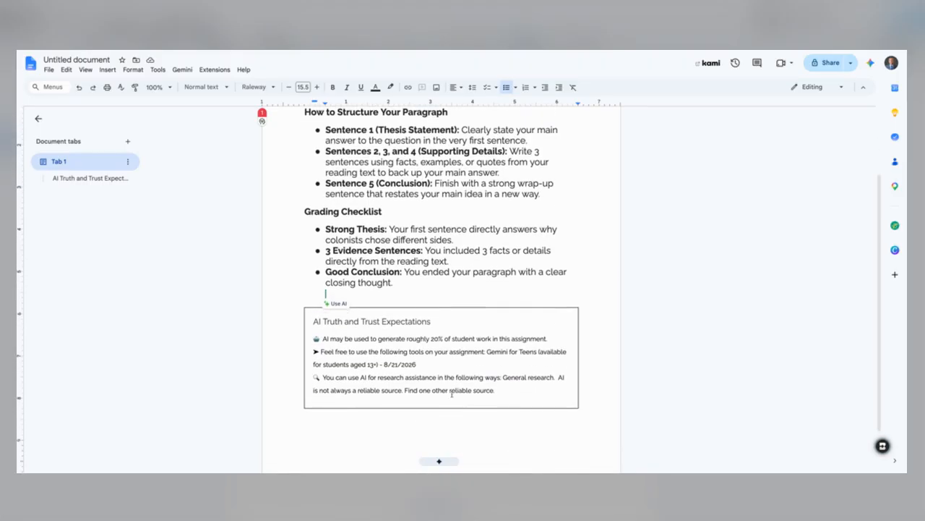
scroll(407, 413, "up", 3)
scroll(407, 414, "up", 1)
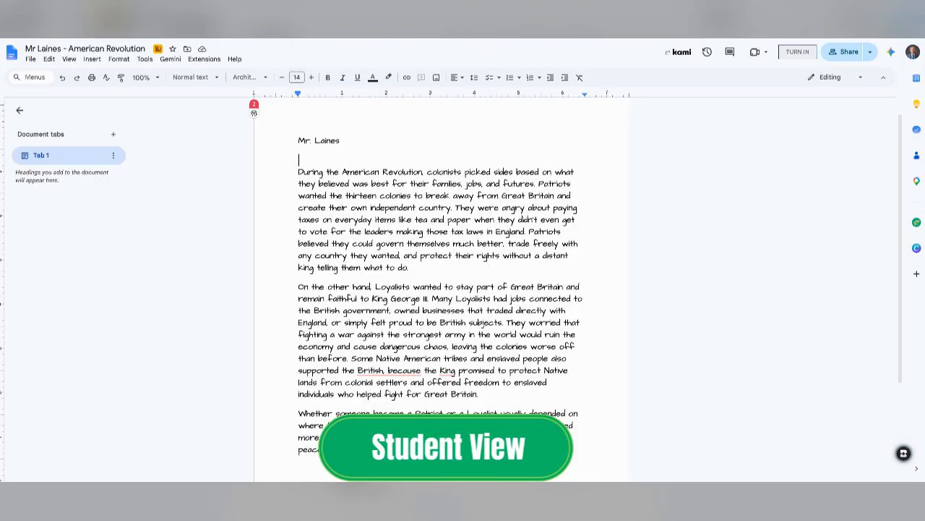
In the student's American Revolution essay, add an empty line below the final paragraph
double_click(329, 157)
left_click(329, 158)
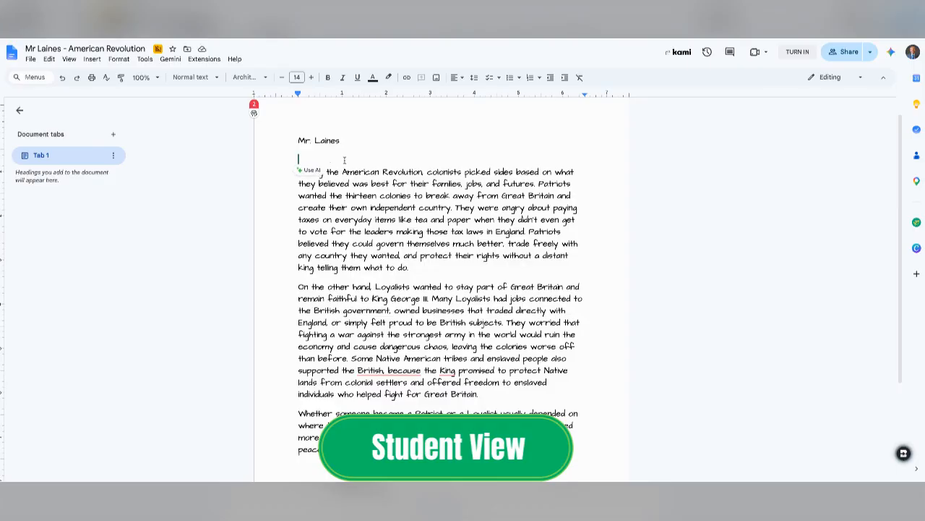
double_click(332, 155)
scroll(332, 154, "down", 3)
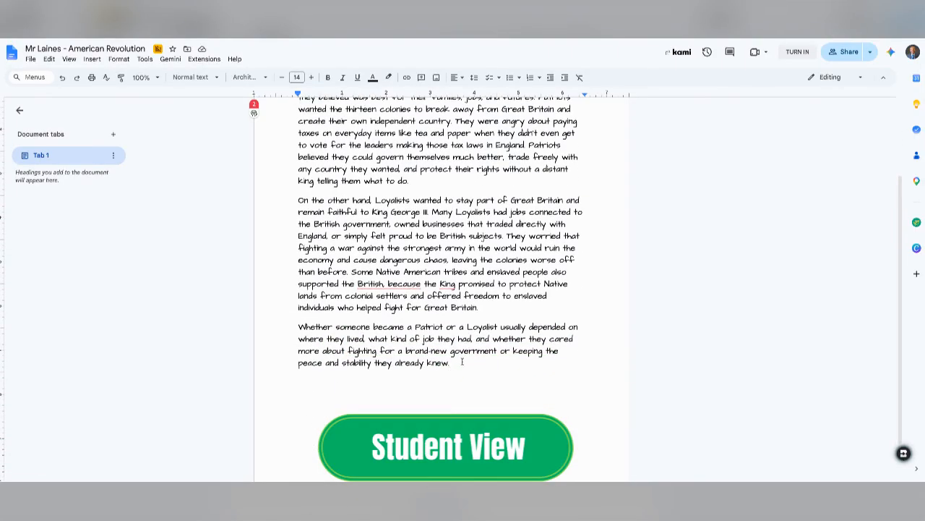
key("Return")
key("Return")
scroll(441, 289, "up", 2)
scroll(441, 289, "down", 2)
scroll(441, 289, "up", 3)
scroll(441, 290, "down", 2)
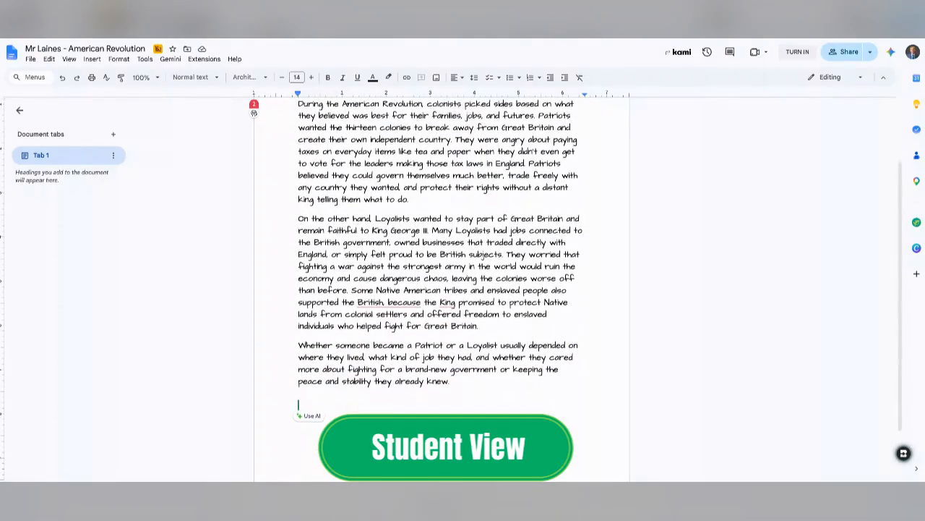
scroll(441, 290, "up", 1)
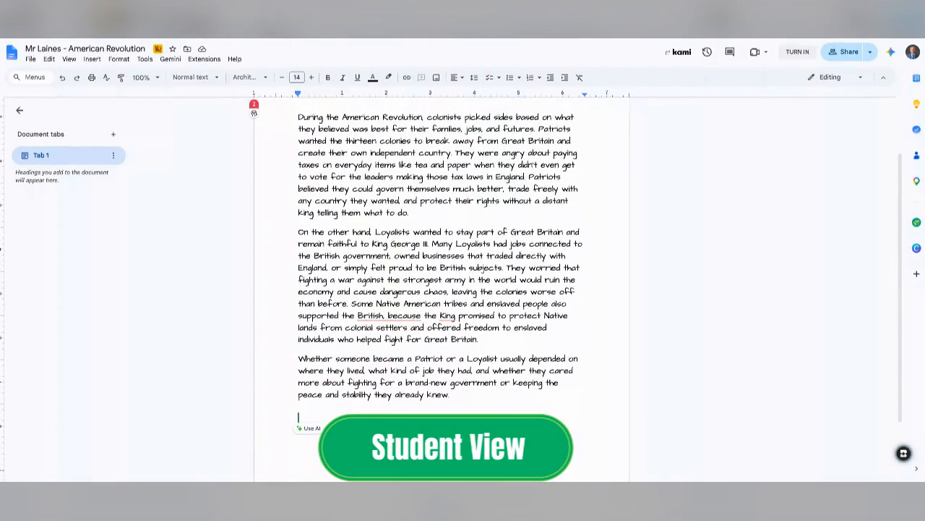
scroll(441, 289, "up", 1)
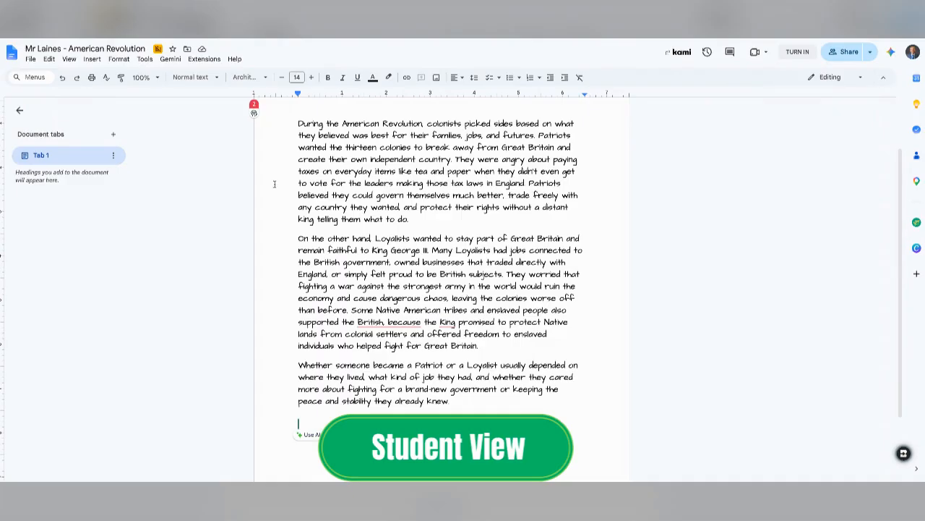
Start an AI Truth & Trust Statement with AI Trust You as a student who used AI, certifying the Student AI Usage Guidelines
left_click(204, 60)
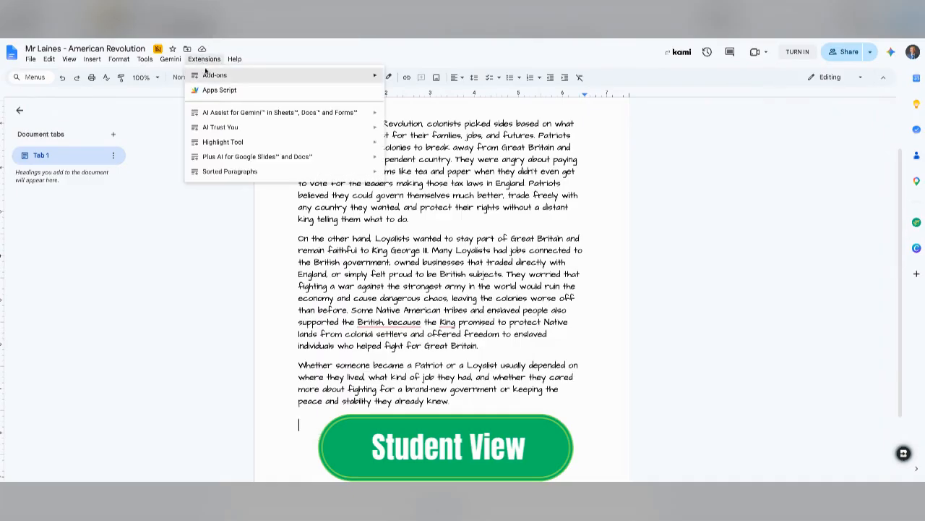
mouse_move(219, 130)
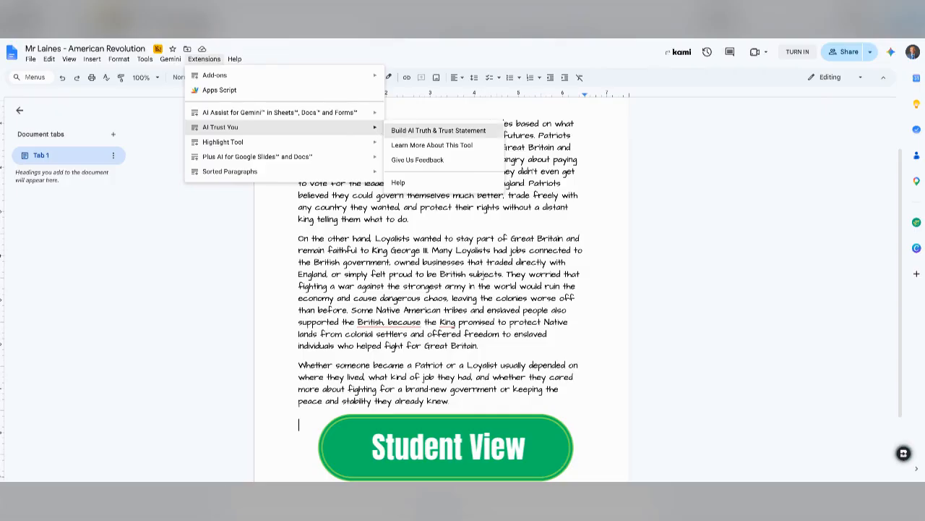
left_click(438, 130)
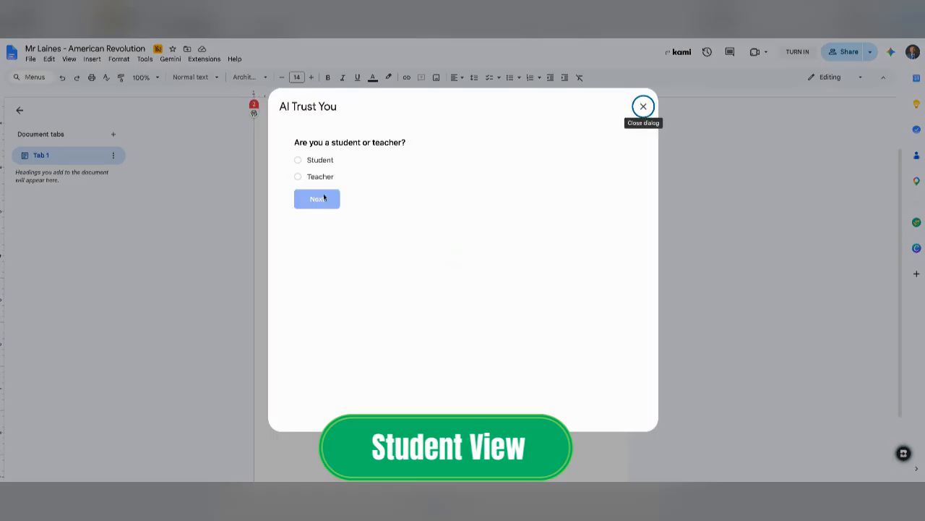
left_click(299, 160)
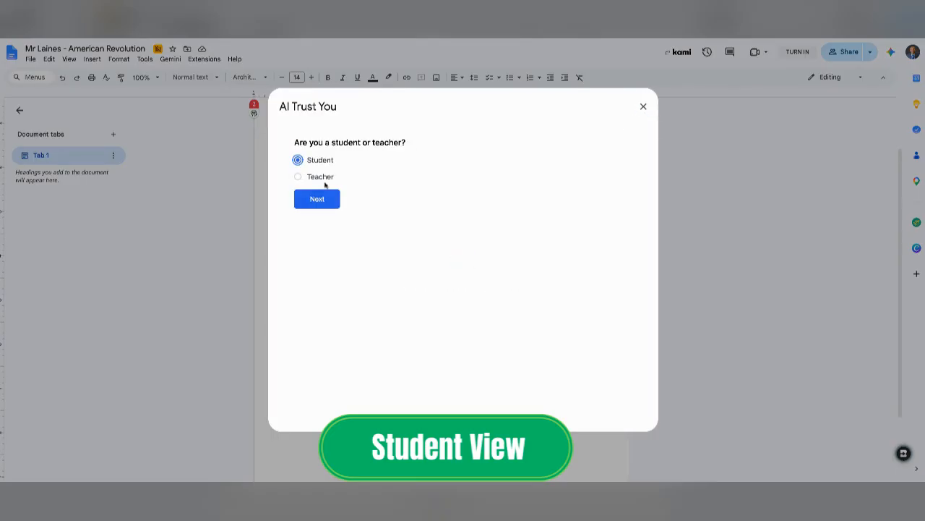
left_click(318, 200)
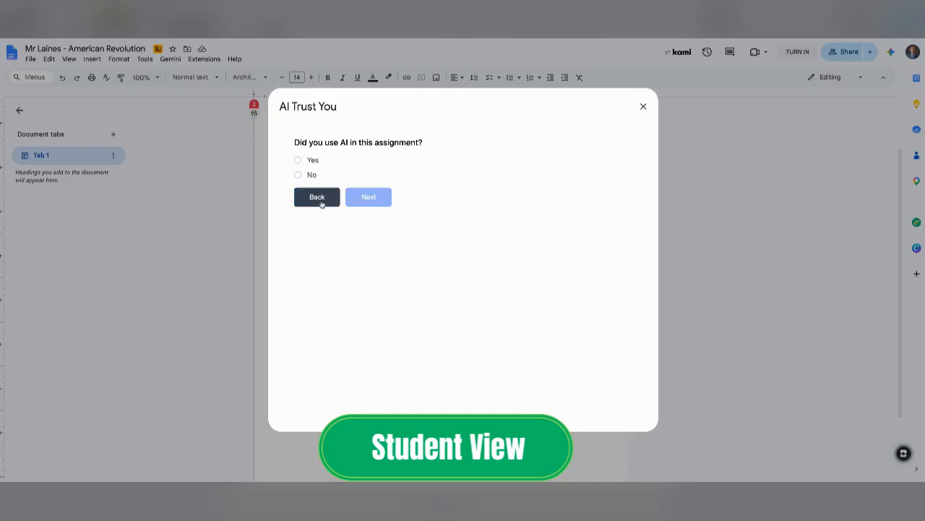
left_click(298, 160)
left_click(373, 204)
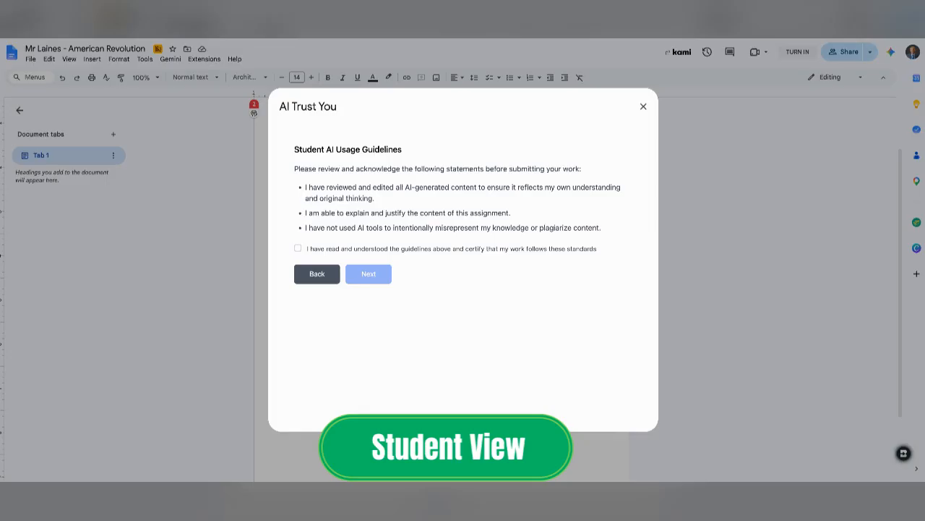
left_click(298, 249)
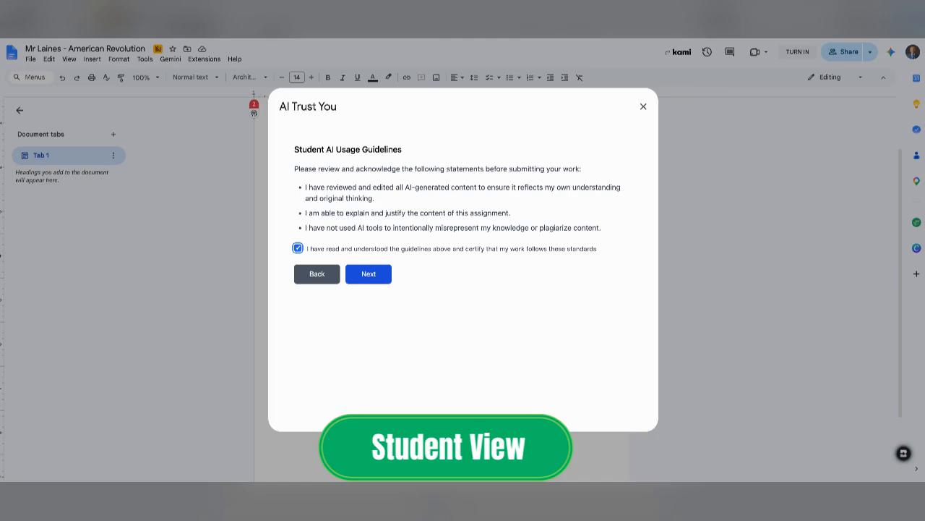
left_click(368, 274)
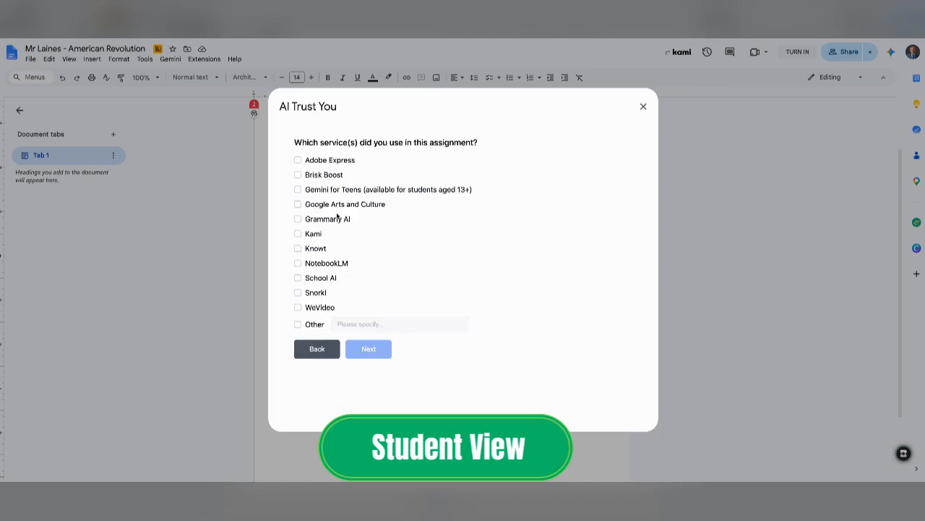
Report Gemini for Teens as the AI service used and set the AI-generated share of the work to roughly 40%
left_click(298, 189)
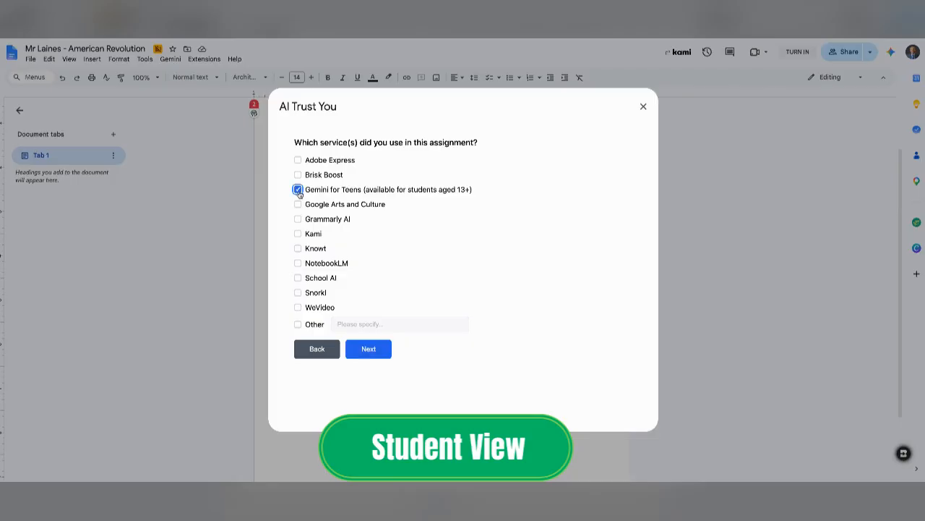
left_click(369, 349)
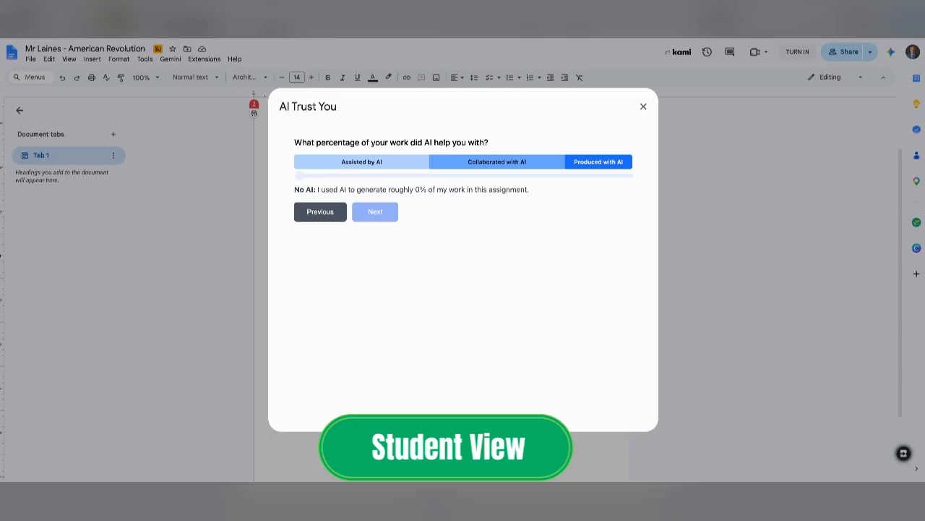
left_click_drag(299, 175, 432, 173)
left_click(374, 213)
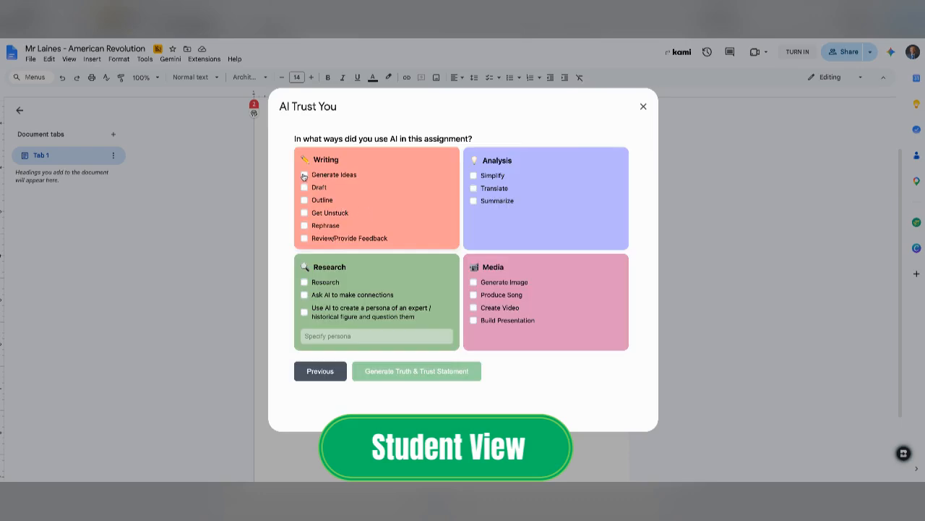
Report Research as the only way AI was used, generate the Truth & Trust Statement and insert it into the document
left_click(303, 176)
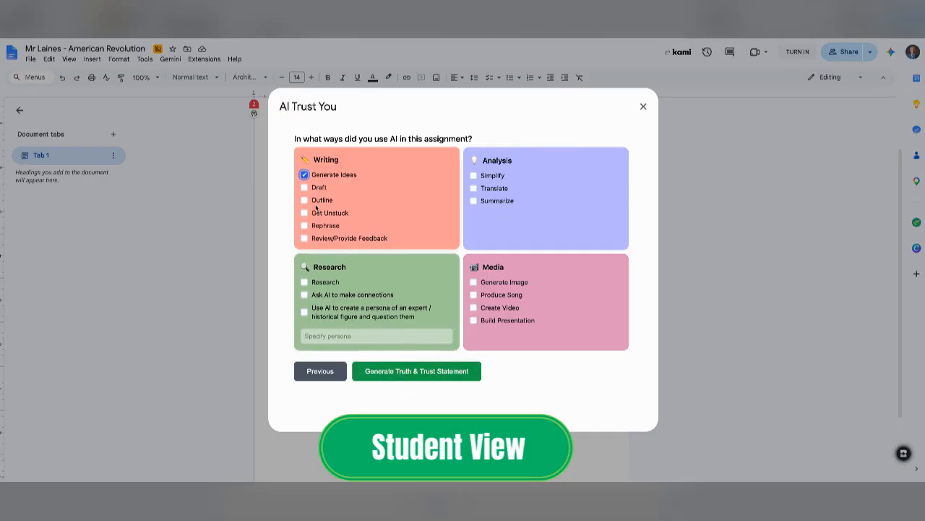
left_click(305, 176)
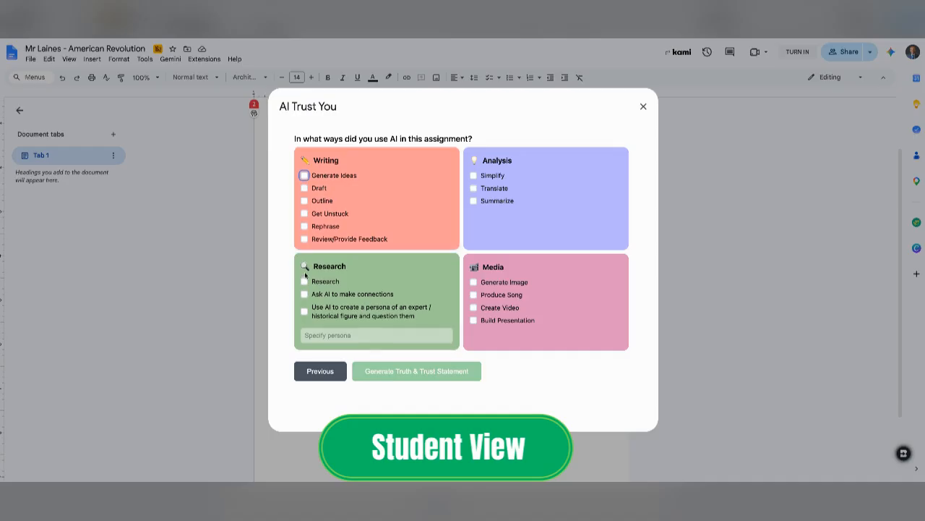
left_click(304, 281)
left_click(405, 371)
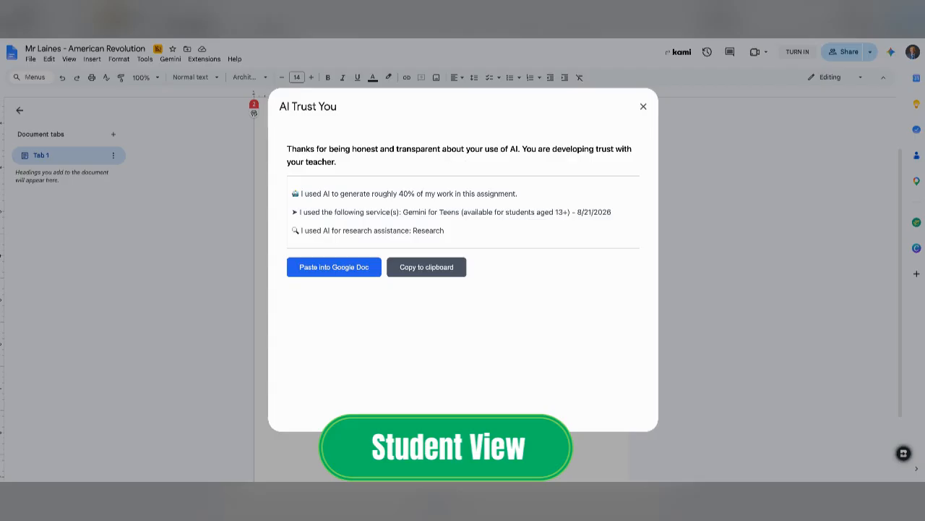
left_click(354, 272)
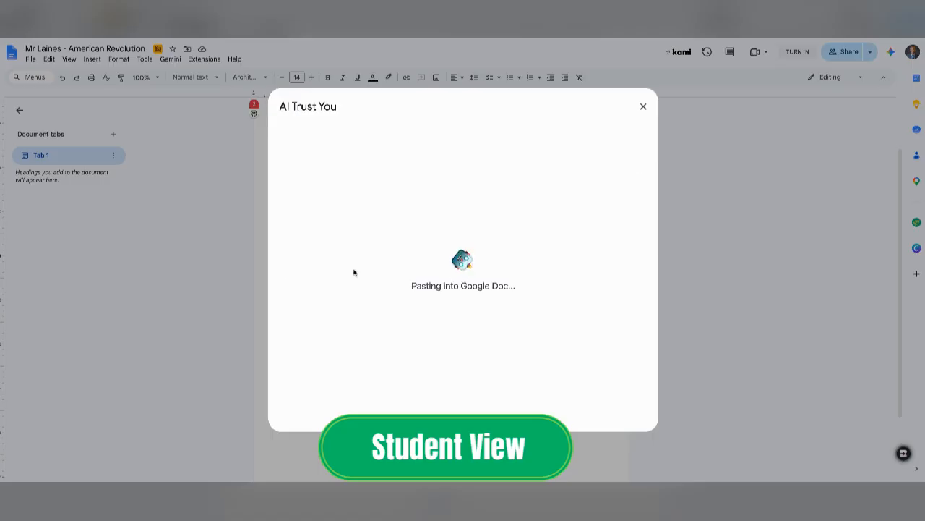
Review the student's American Revolution essay together with the AI Truth and Trust Statement box on the second page
scroll(396, 279, "down", 4)
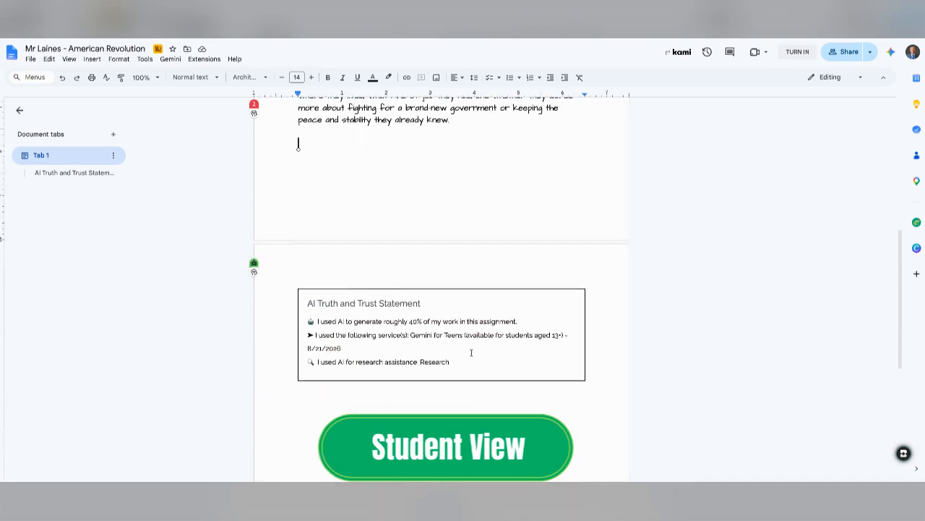
double_click(301, 162)
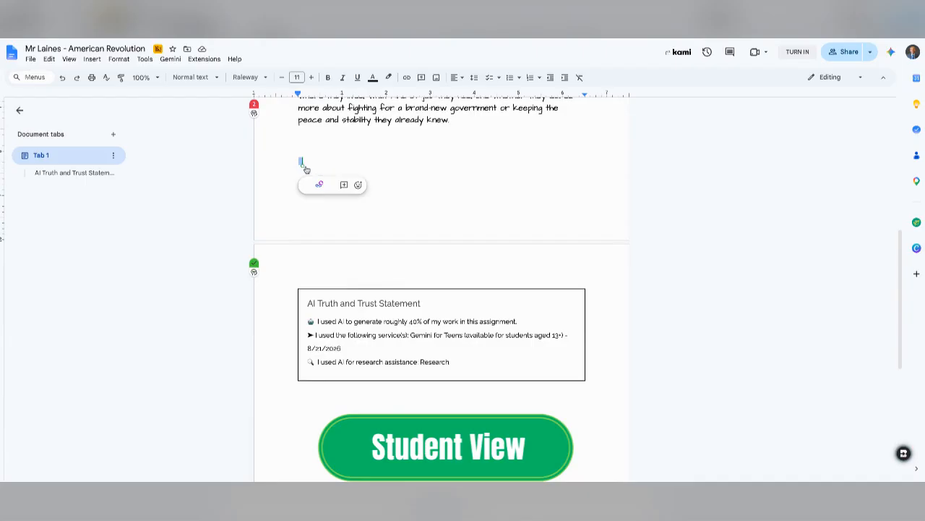
left_click(298, 161)
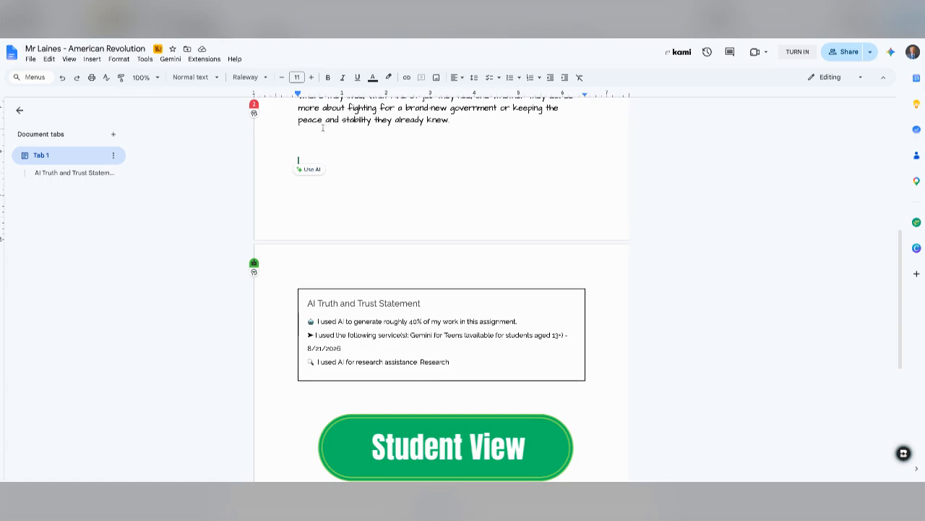
scroll(323, 128, "up", 5)
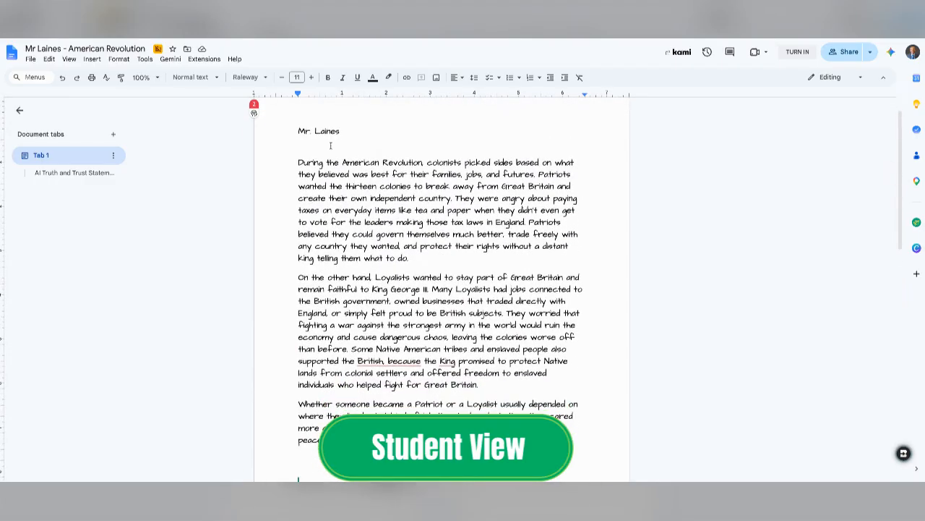
scroll(385, 209, "down", 2)
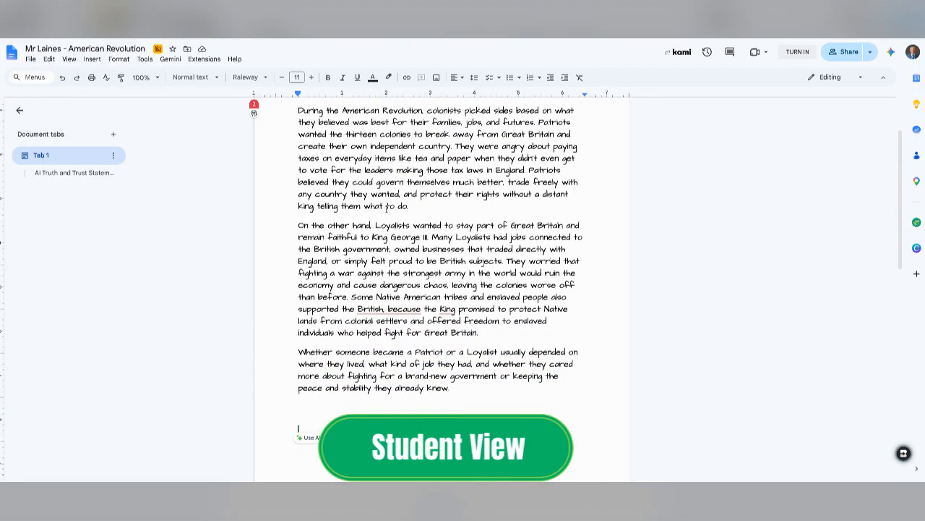
scroll(387, 208, "down", 2)
scroll(386, 208, "up", 2)
scroll(438, 231, "up", 1)
scroll(438, 231, "up", 2)
scroll(438, 231, "down", 6)
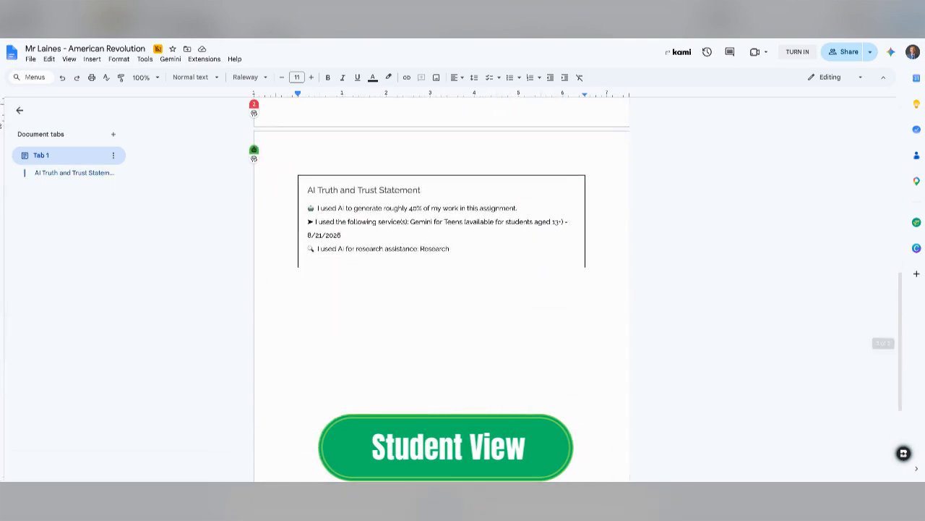
scroll(441, 289, "up", 7)
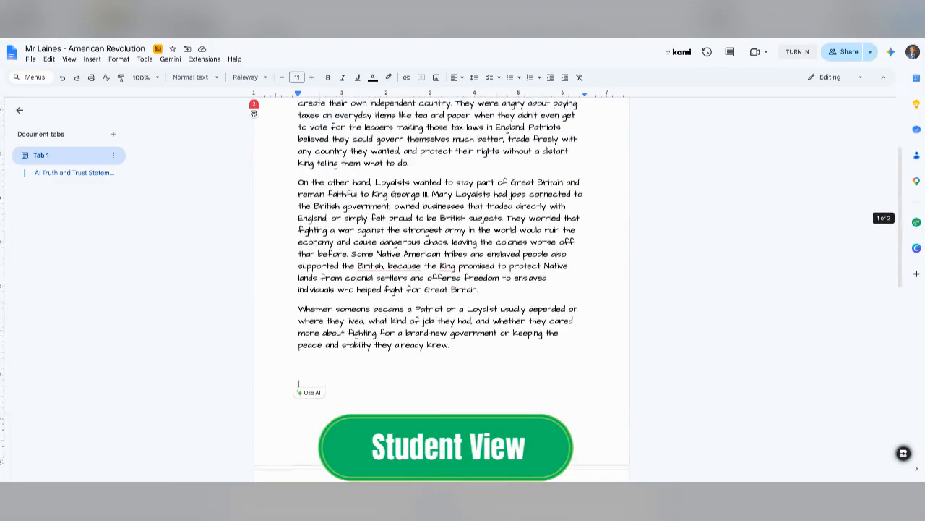
scroll(441, 289, "down", 7)
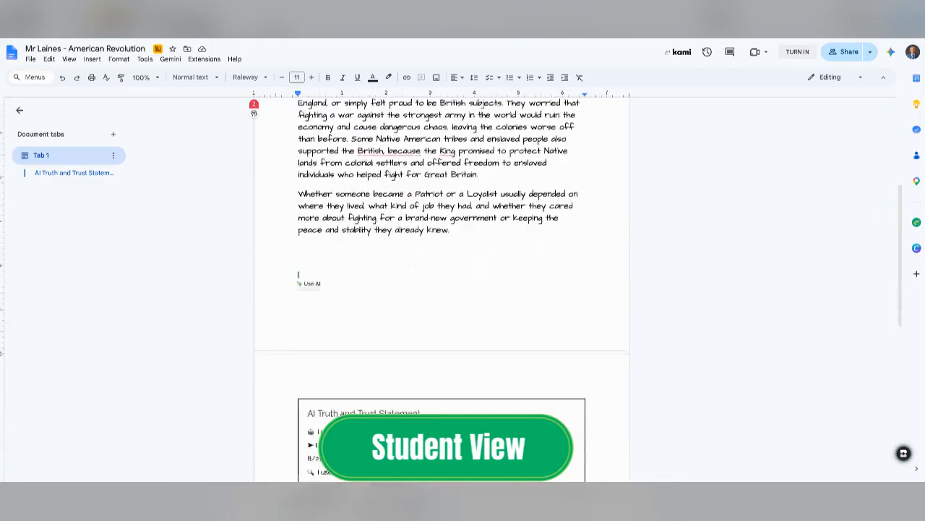
scroll(441, 290, "down", 1)
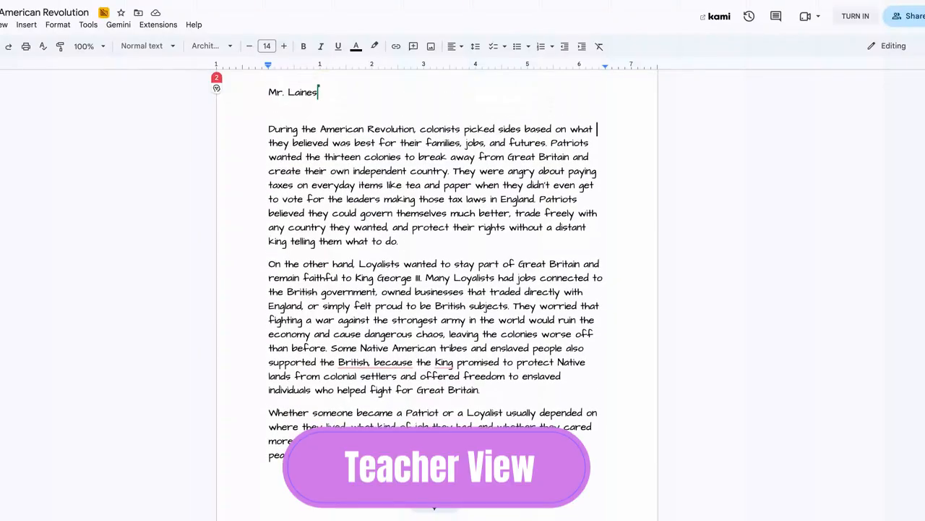
Look over the student's essay as the teacher and run Brisk's Inspect Writing on it to replay the writing process
scroll(437, 290, "up", 1)
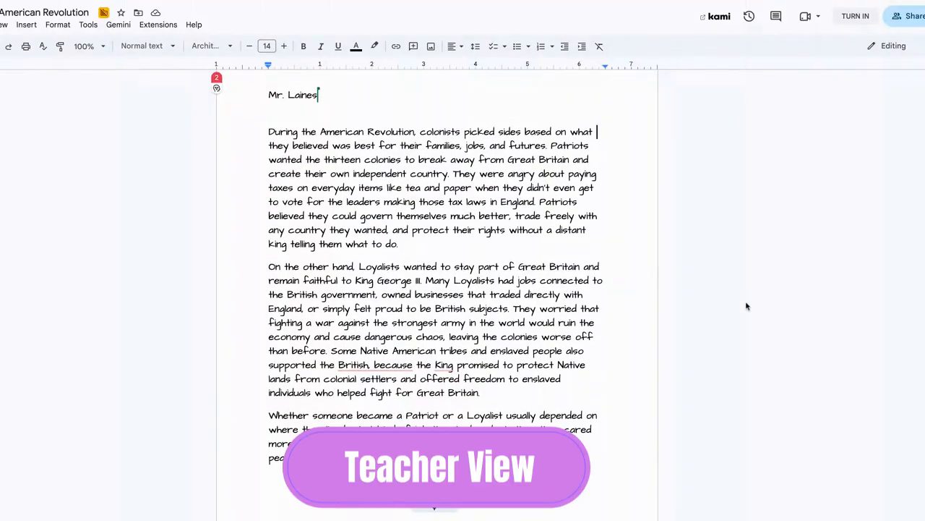
scroll(747, 306, "down", 2)
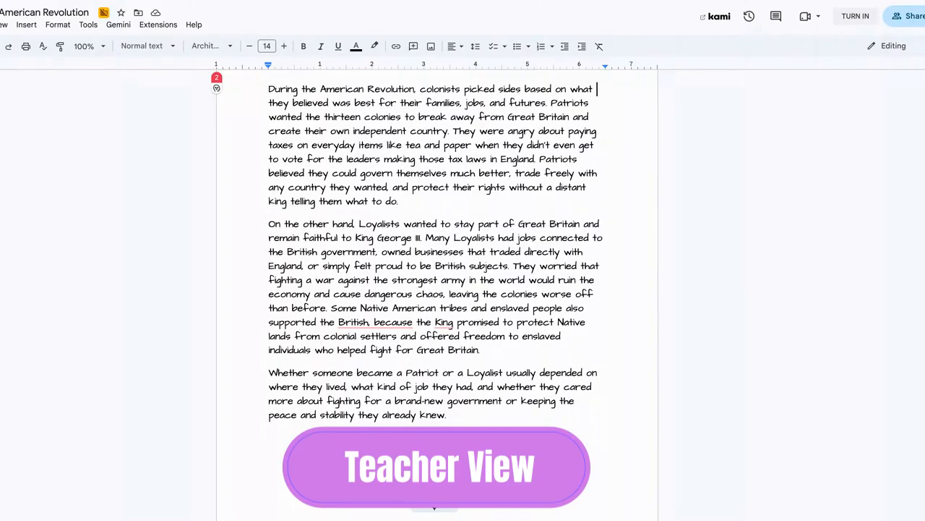
scroll(437, 289, "up", 3)
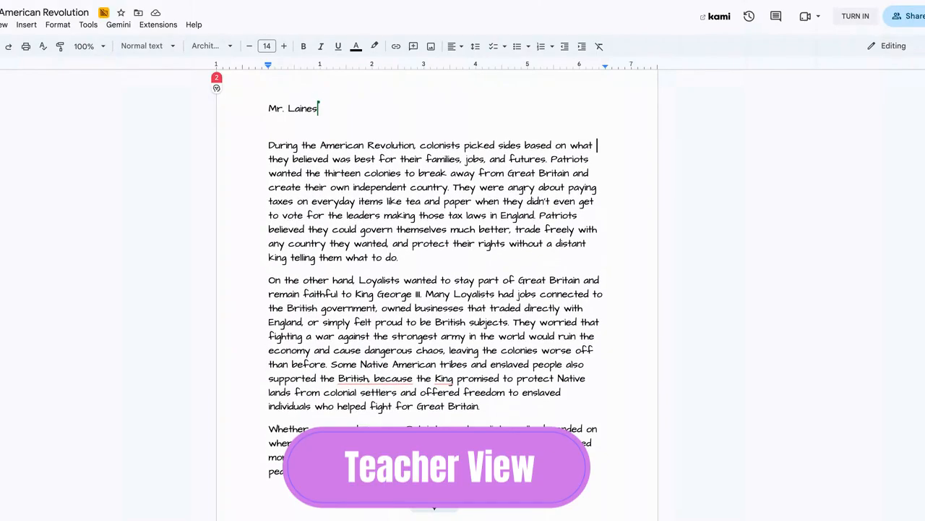
scroll(437, 289, "down", 1)
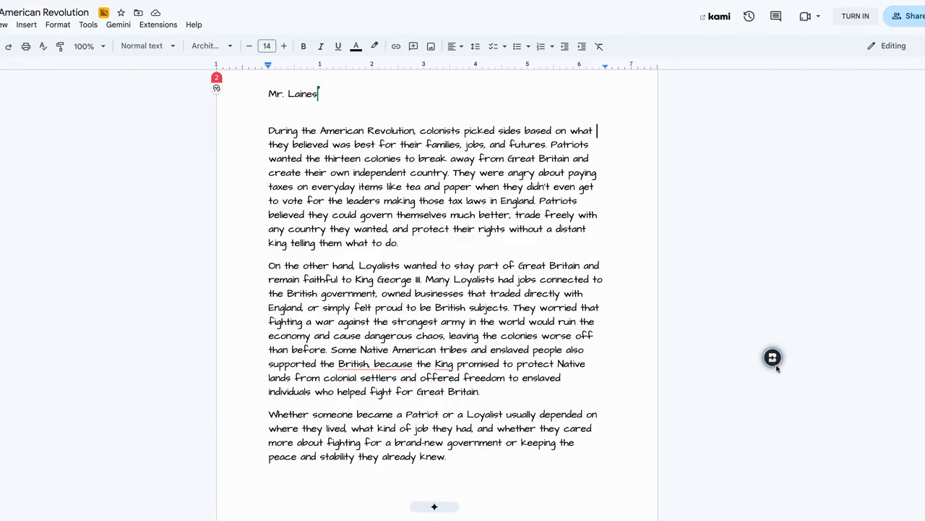
left_click(772, 358)
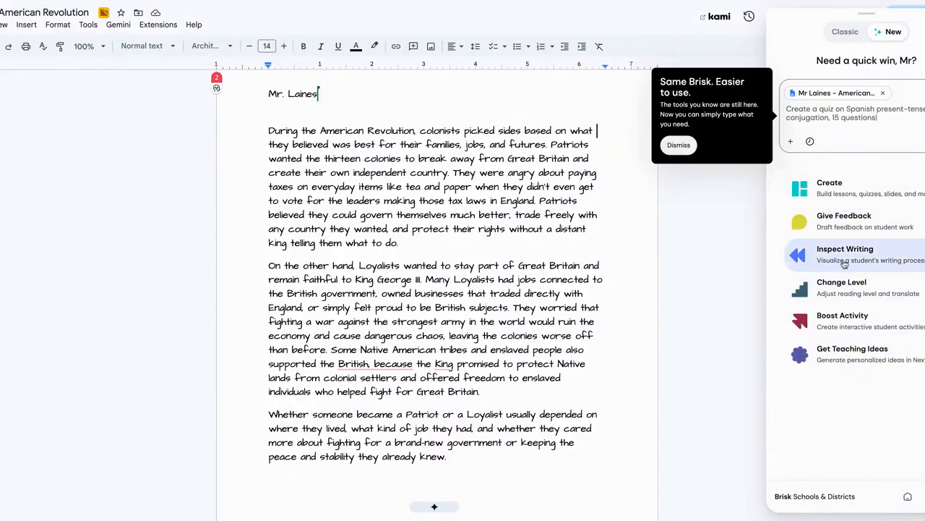
left_click(844, 262)
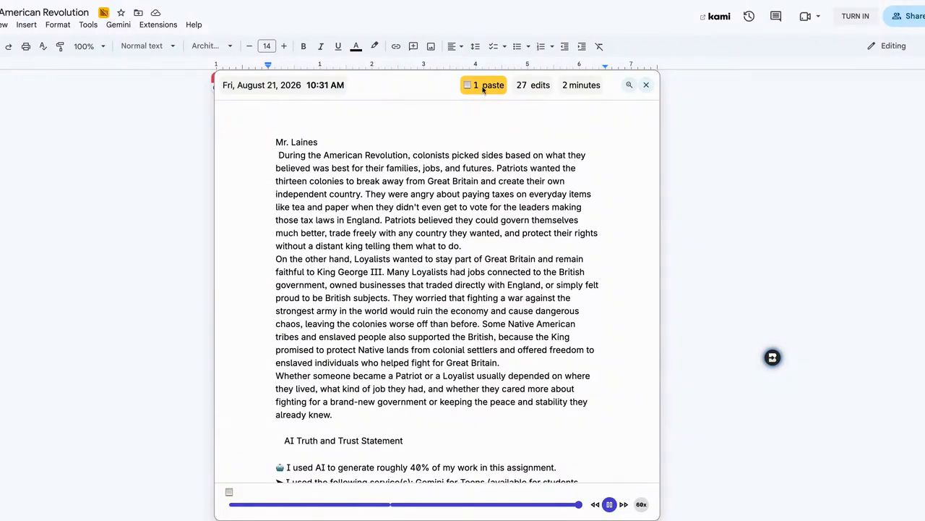
Rewind the writing playback slightly to replay the last edits, and review the text back up to the beginning
left_click_drag(578, 505, 561, 518)
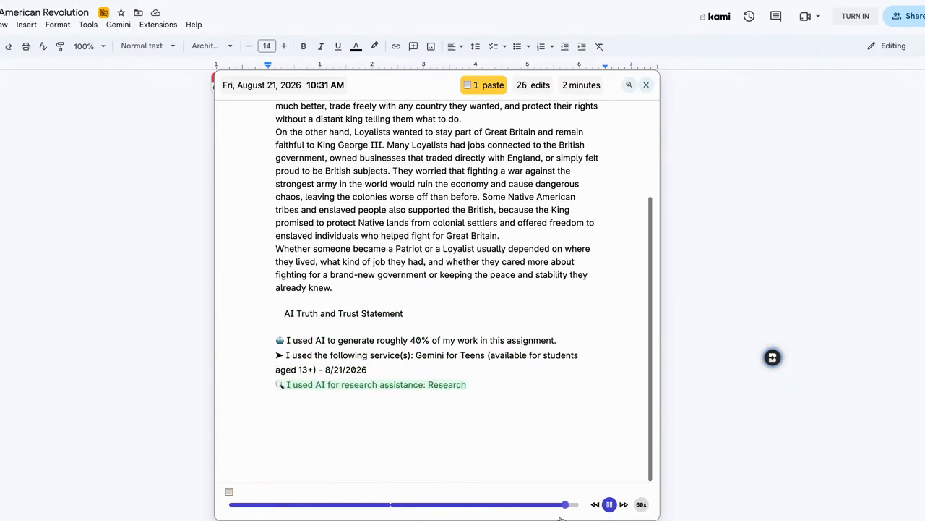
scroll(374, 385, "up", 3)
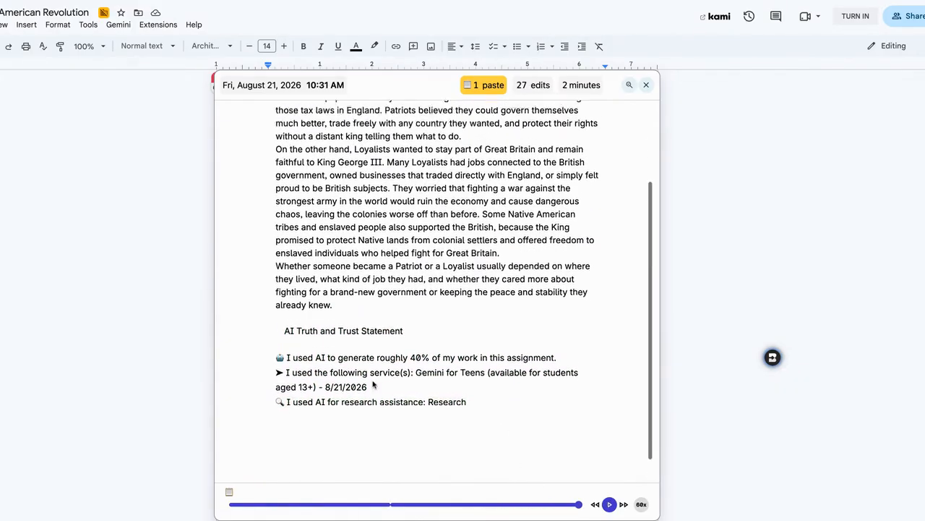
scroll(373, 384, "up", 2)
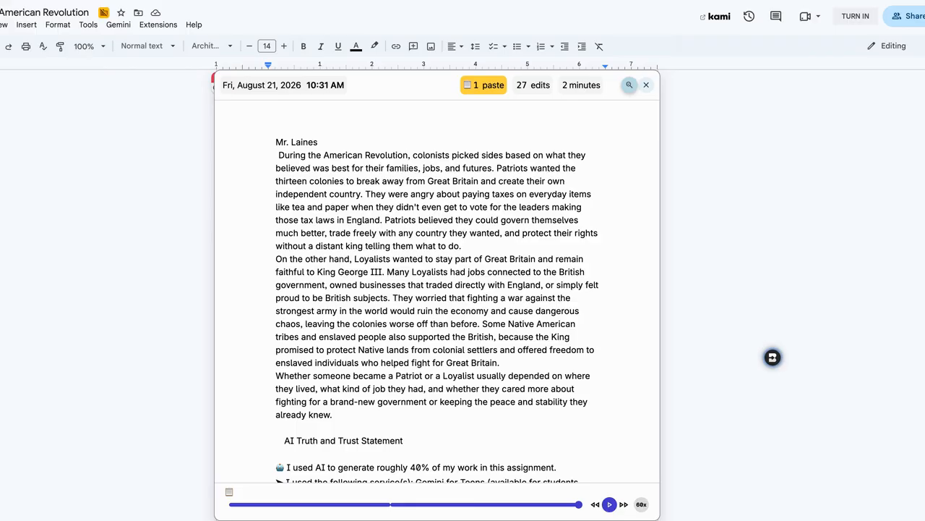
Check the essay's likelihood of AI writing with Brisk and open Brisk's additional options
left_click(630, 85)
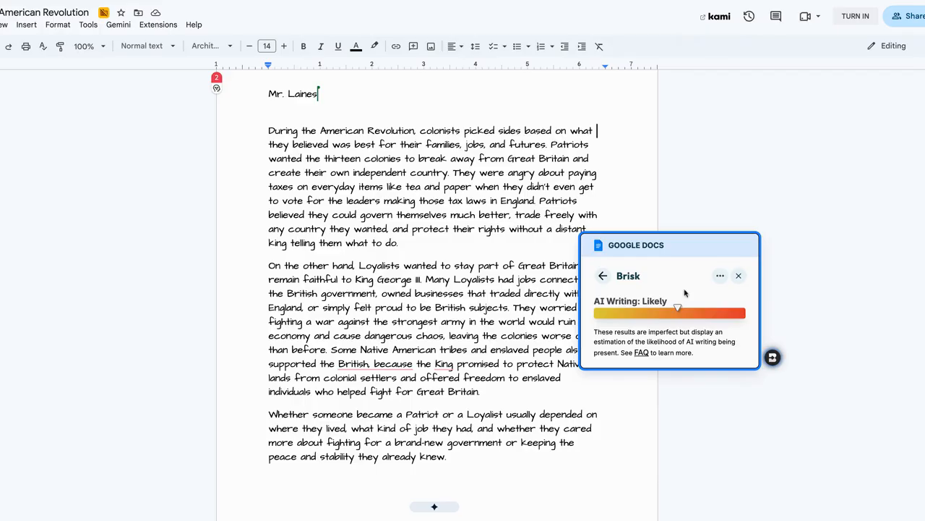
left_click(720, 276)
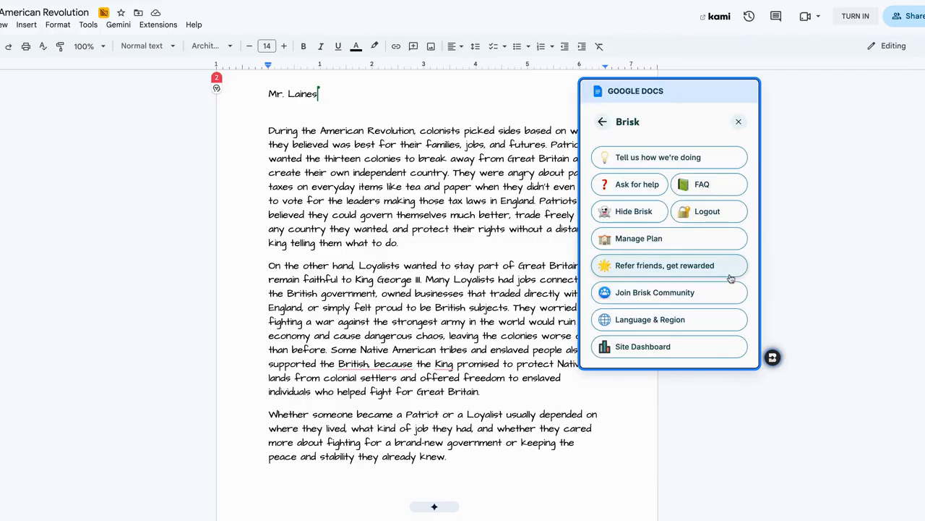
Close Brisk's options, rerun Inspect Writing on the essay and check its likelihood of AI writing again
left_click(737, 123)
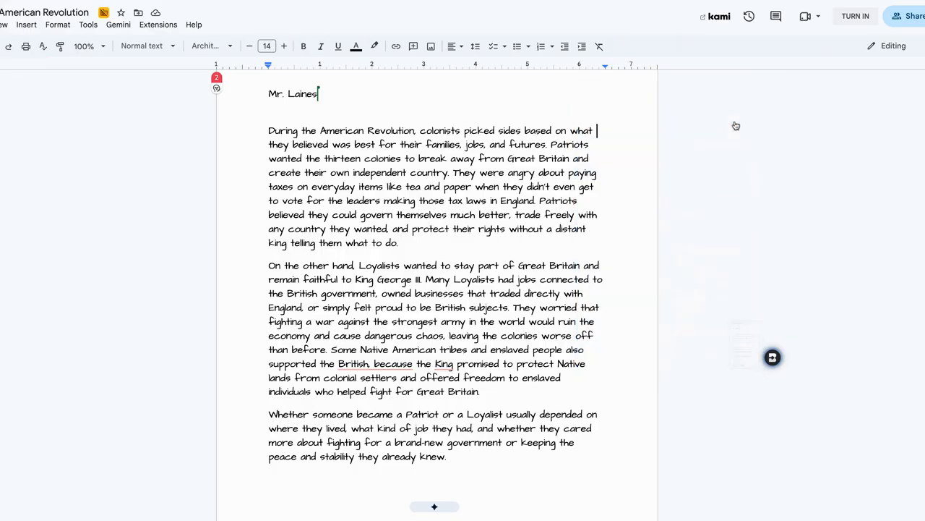
scroll(606, 269, "up", 2)
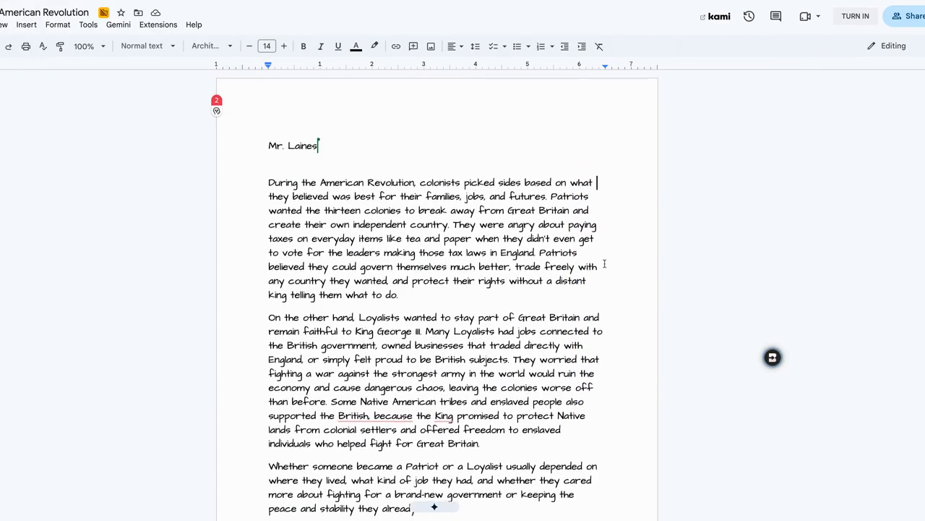
left_click(772, 357)
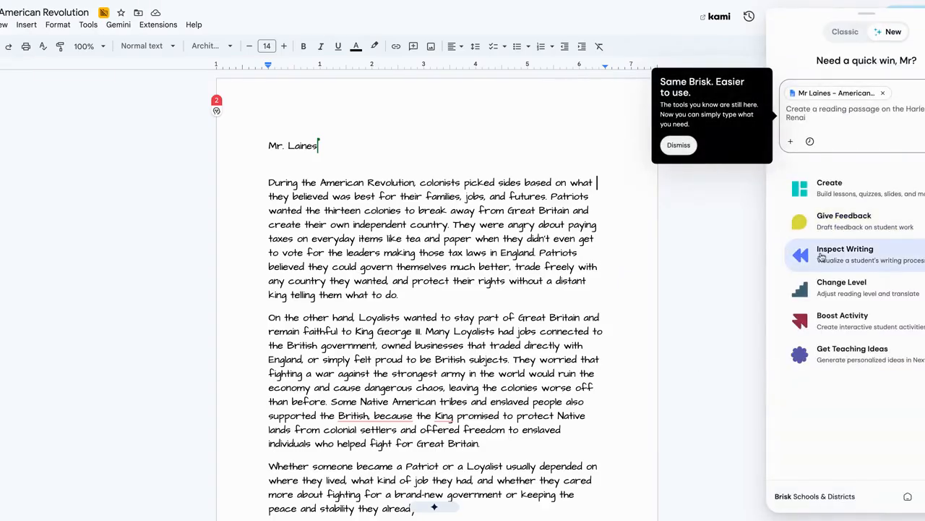
left_click(822, 255)
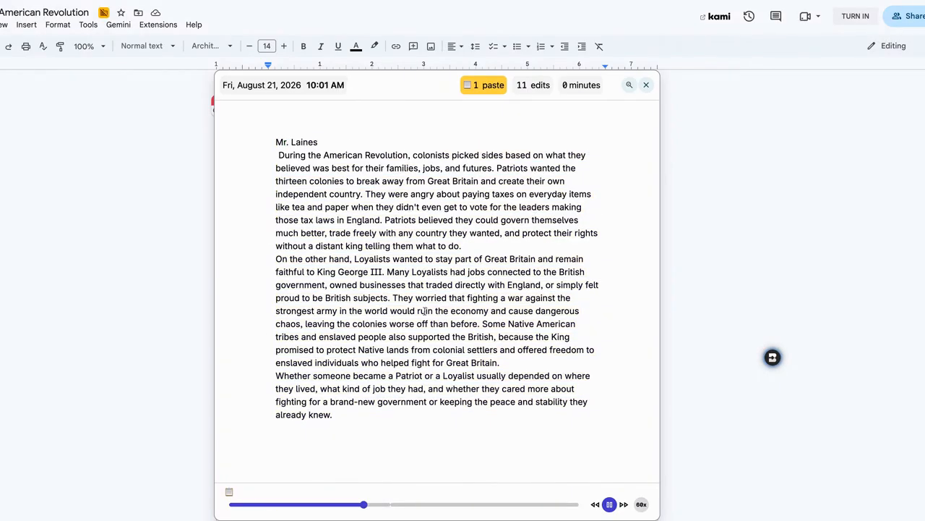
left_click(629, 86)
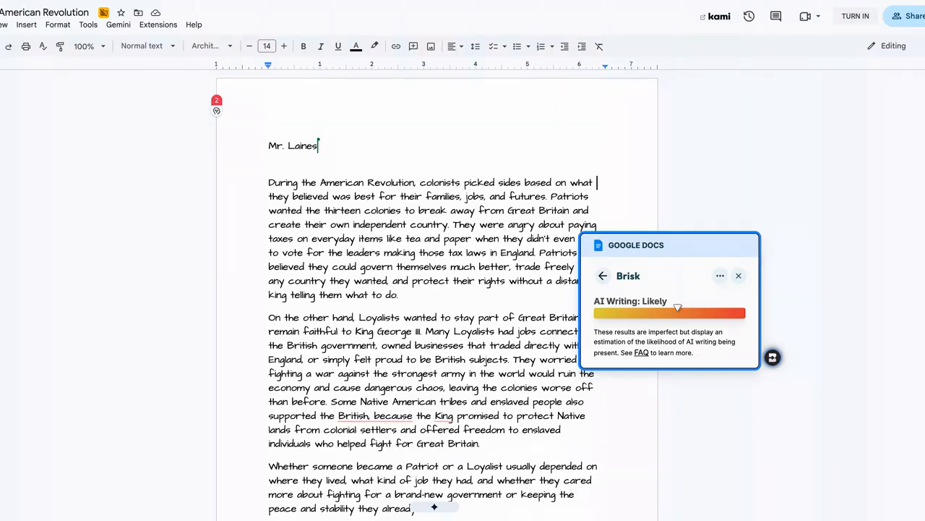
Insert a small screenshot of Brisk's AI Writing result above the essay's first paragraph and set it to Wrap text
mouse_move(531, 267)
left_mouse_down()
mouse_move(300, 197)
mouse_move(271, 169)
left_mouse_up()
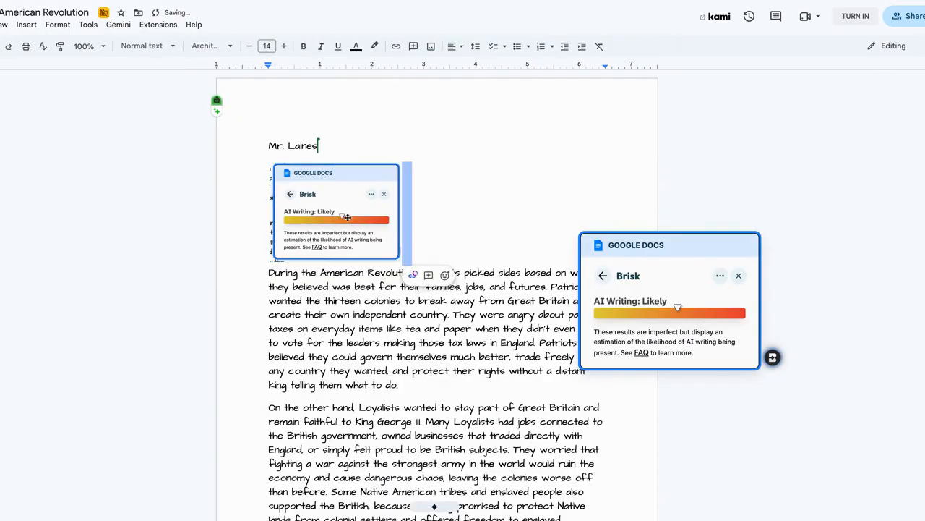
left_click(345, 214)
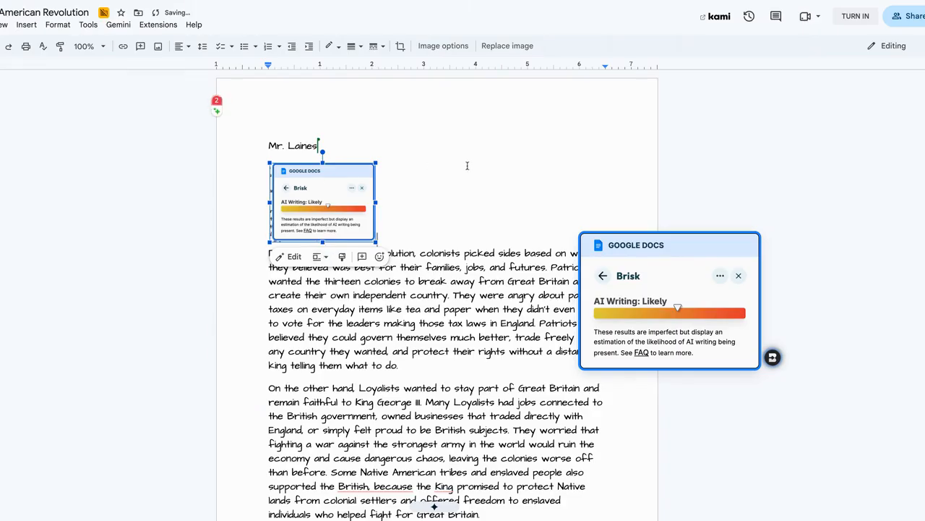
left_click(321, 257)
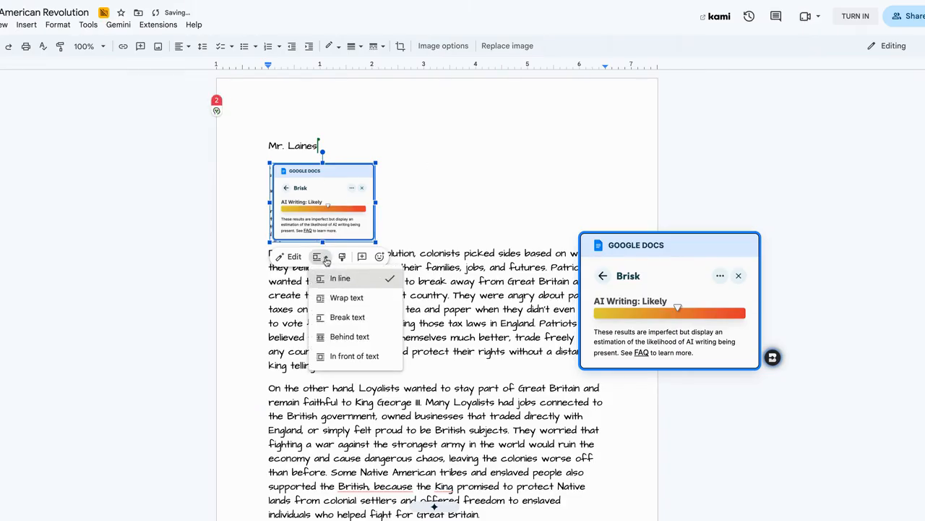
left_click(337, 303)
left_click(422, 147)
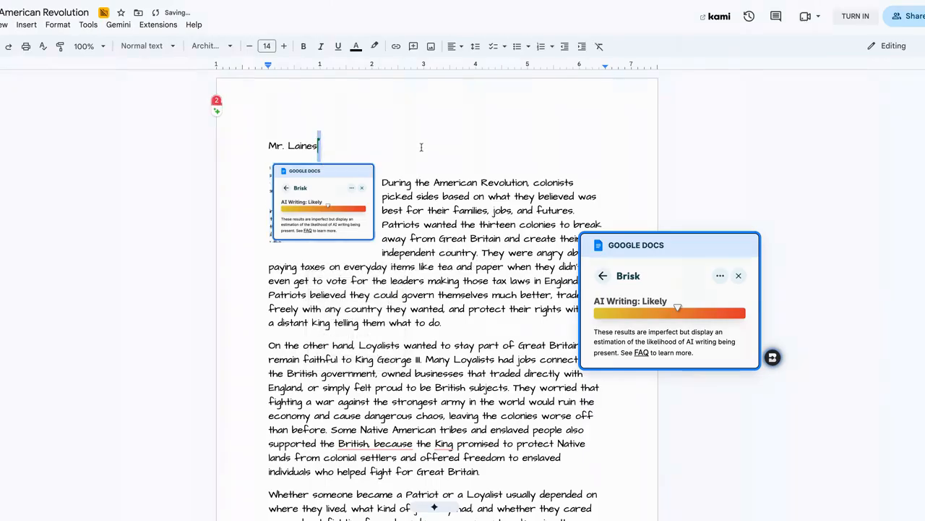
Move the wrapped Brisk screenshot slightly down beside the first paragraph and deselect it
left_click(352, 187)
left_click_drag(353, 187, 352, 195)
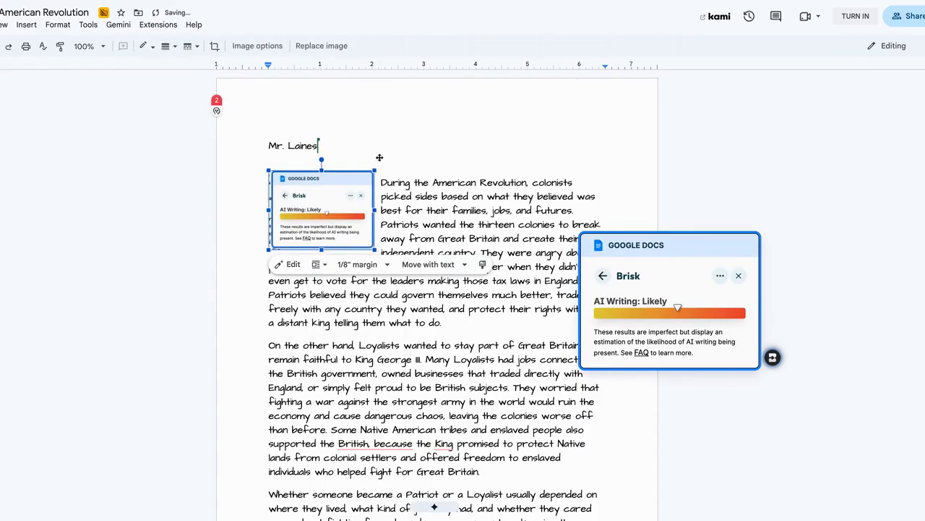
left_click(391, 140)
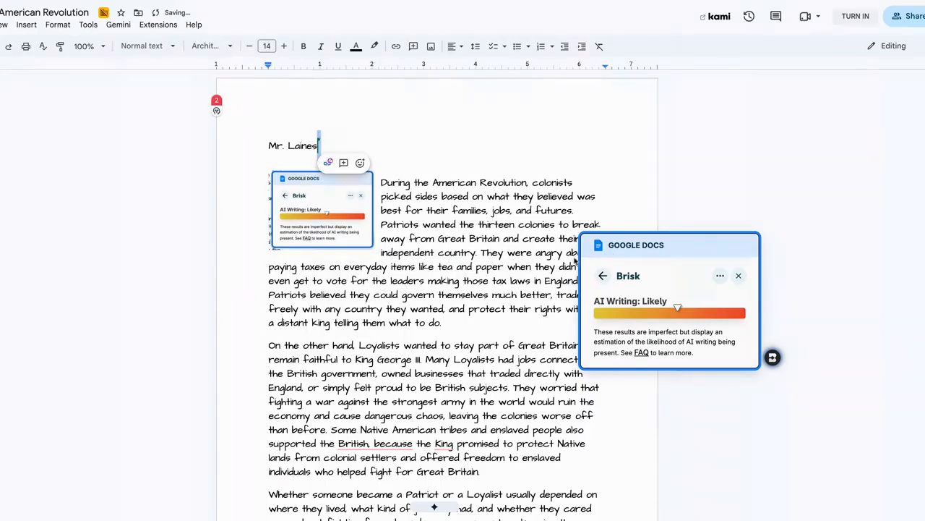